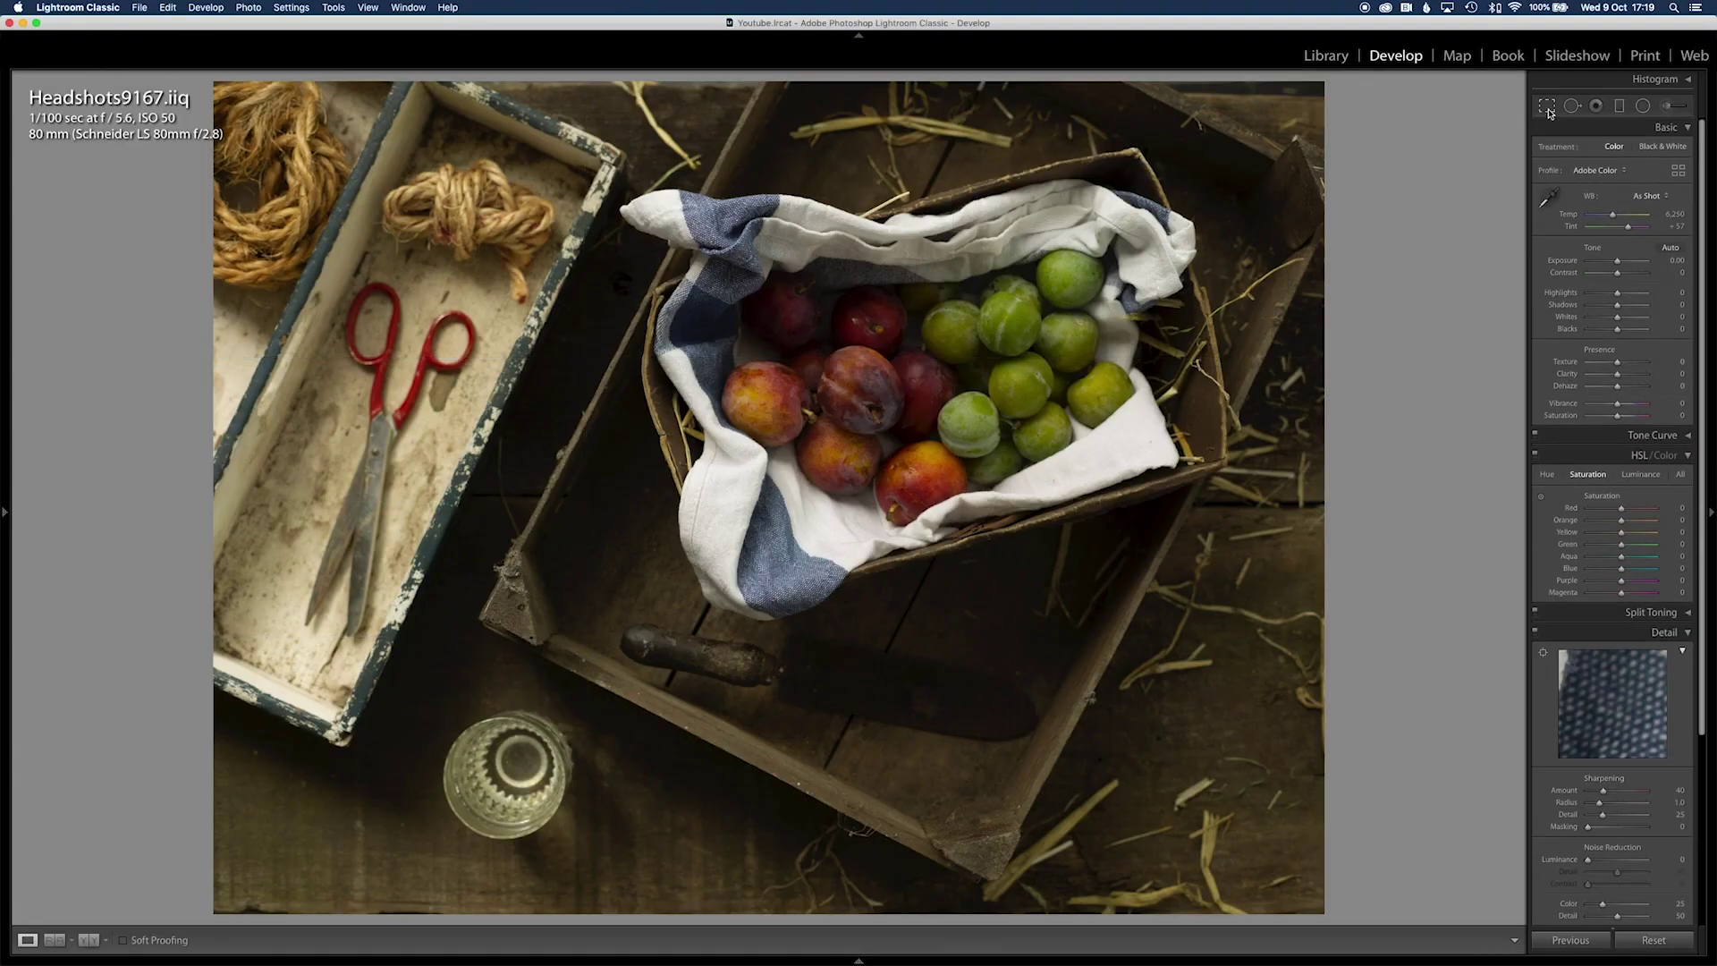
{"action": "left_click", "coordinate": [1550, 113]}
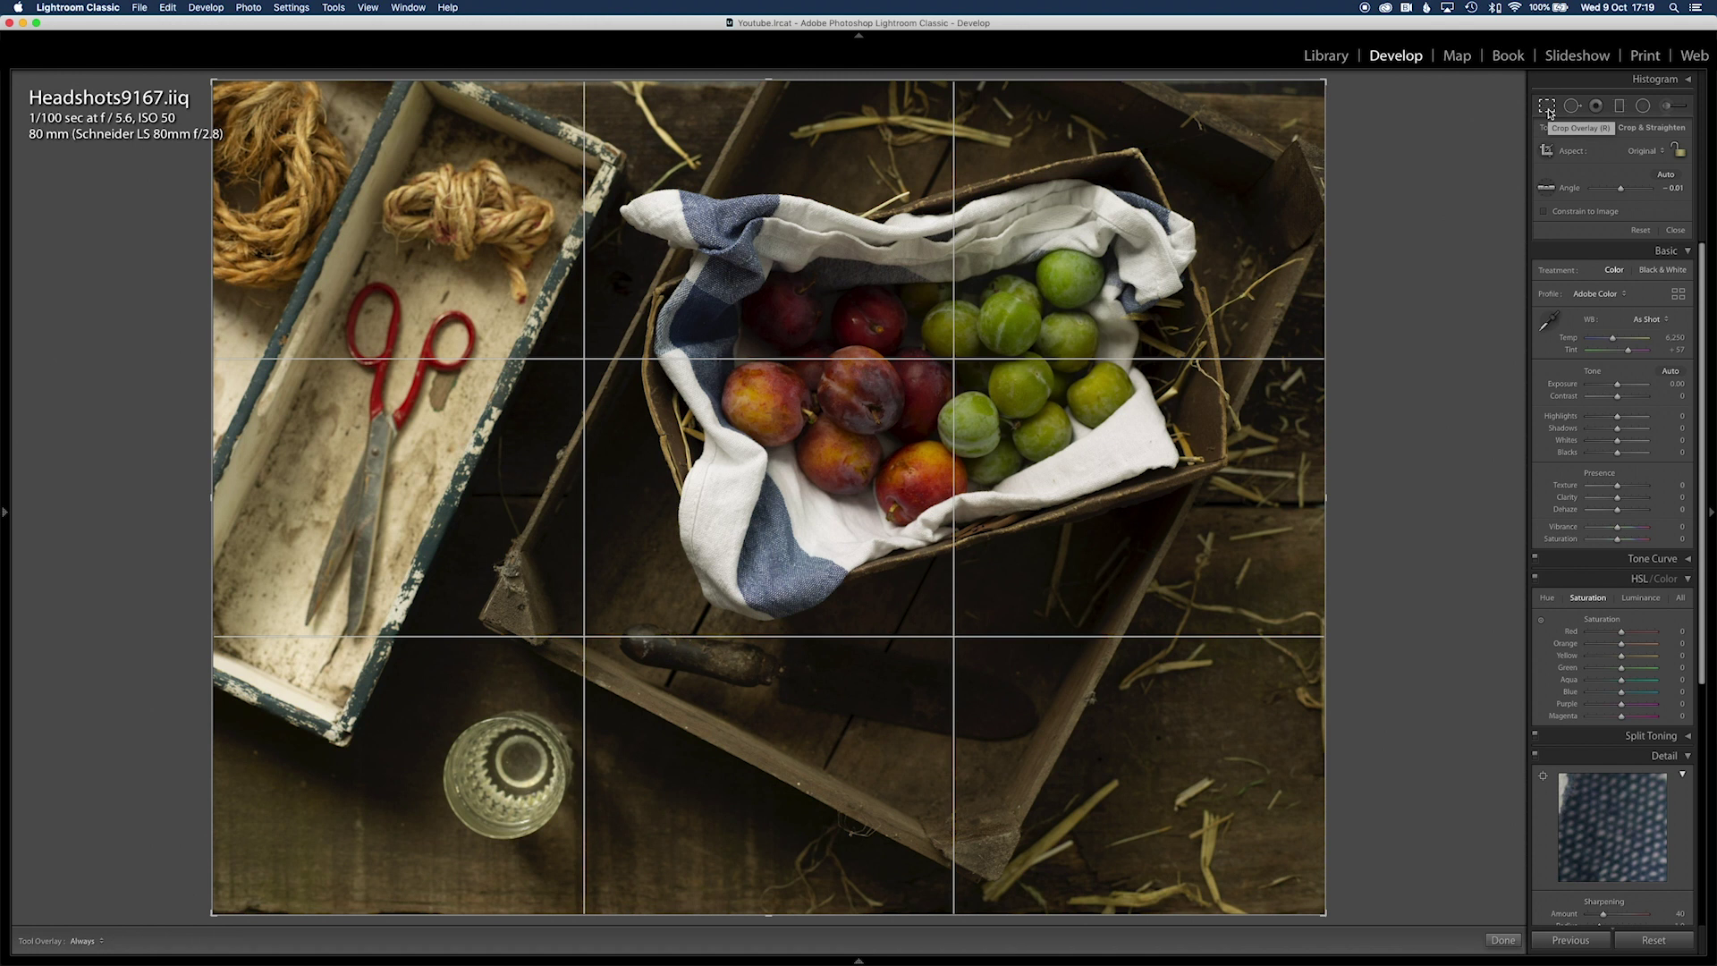
- Tighten the crop at the top-right corner, checking golden spiral and thirds overlays, and apply
{"action": "key", "text": "o"}
{"action": "key", "text": "o"}
{"action": "key", "text": "o"}
{"action": "key", "text": "o"}
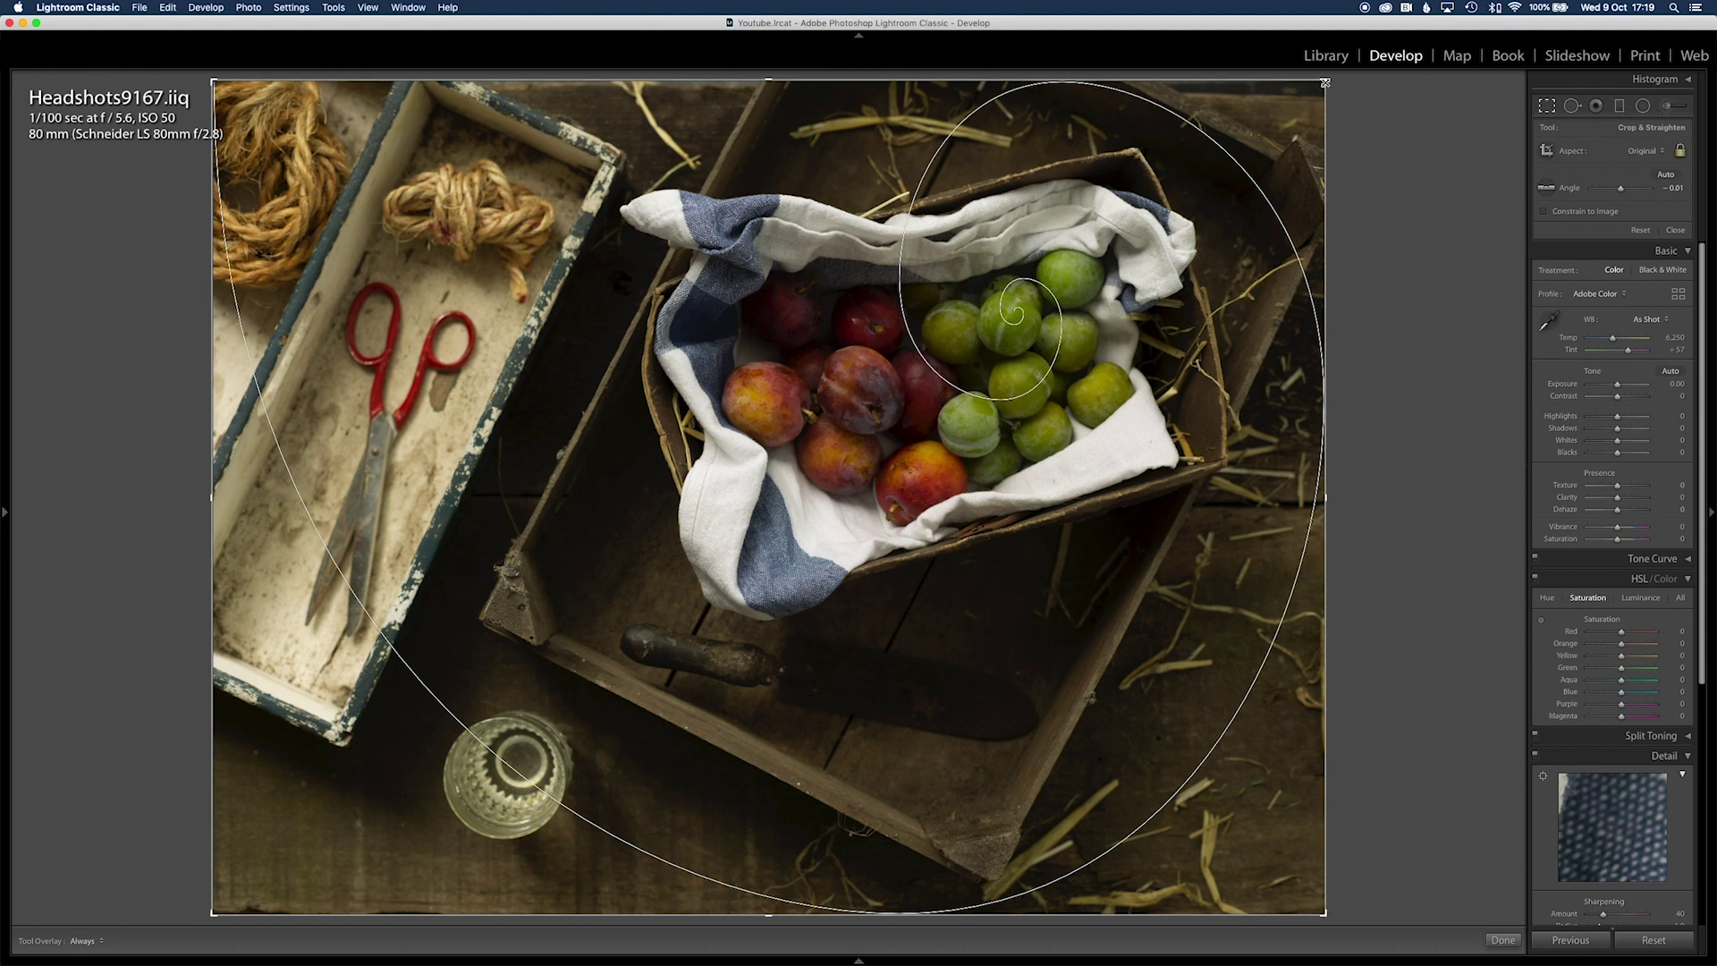
{"action": "left_click_drag", "start_coordinate": [1302, 84], "coordinate": [1297, 107]}
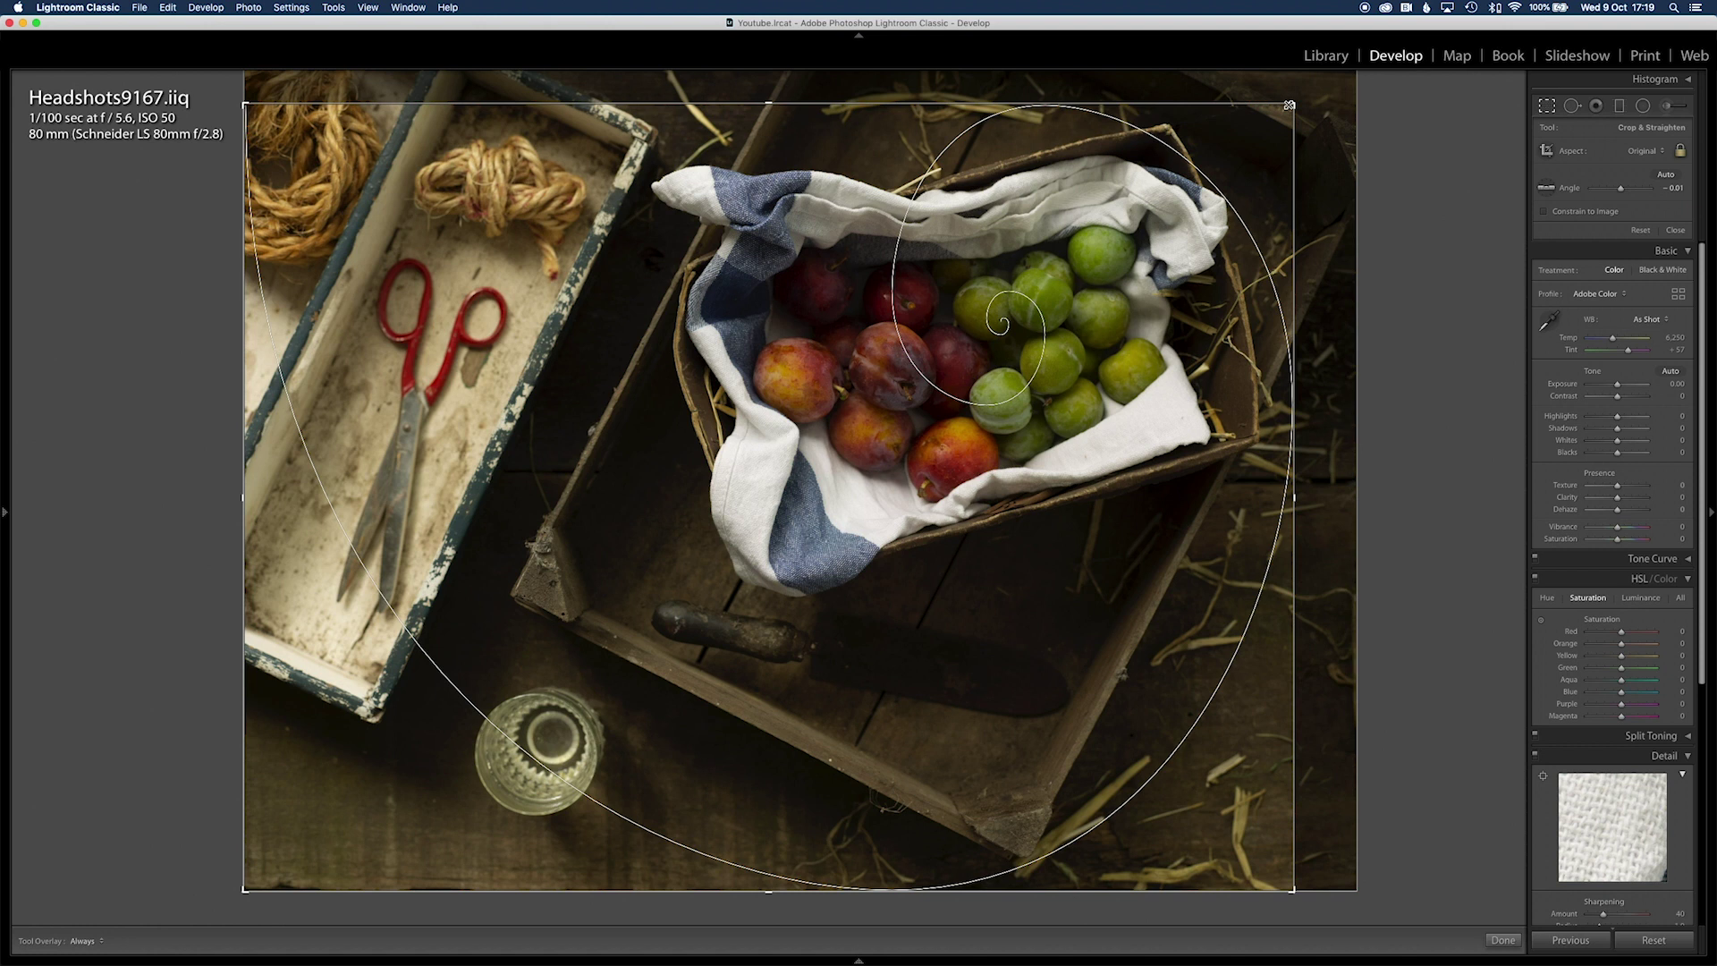
{"action": "key", "text": "o"}
{"action": "key", "text": "o"}
{"action": "key", "text": "o"}
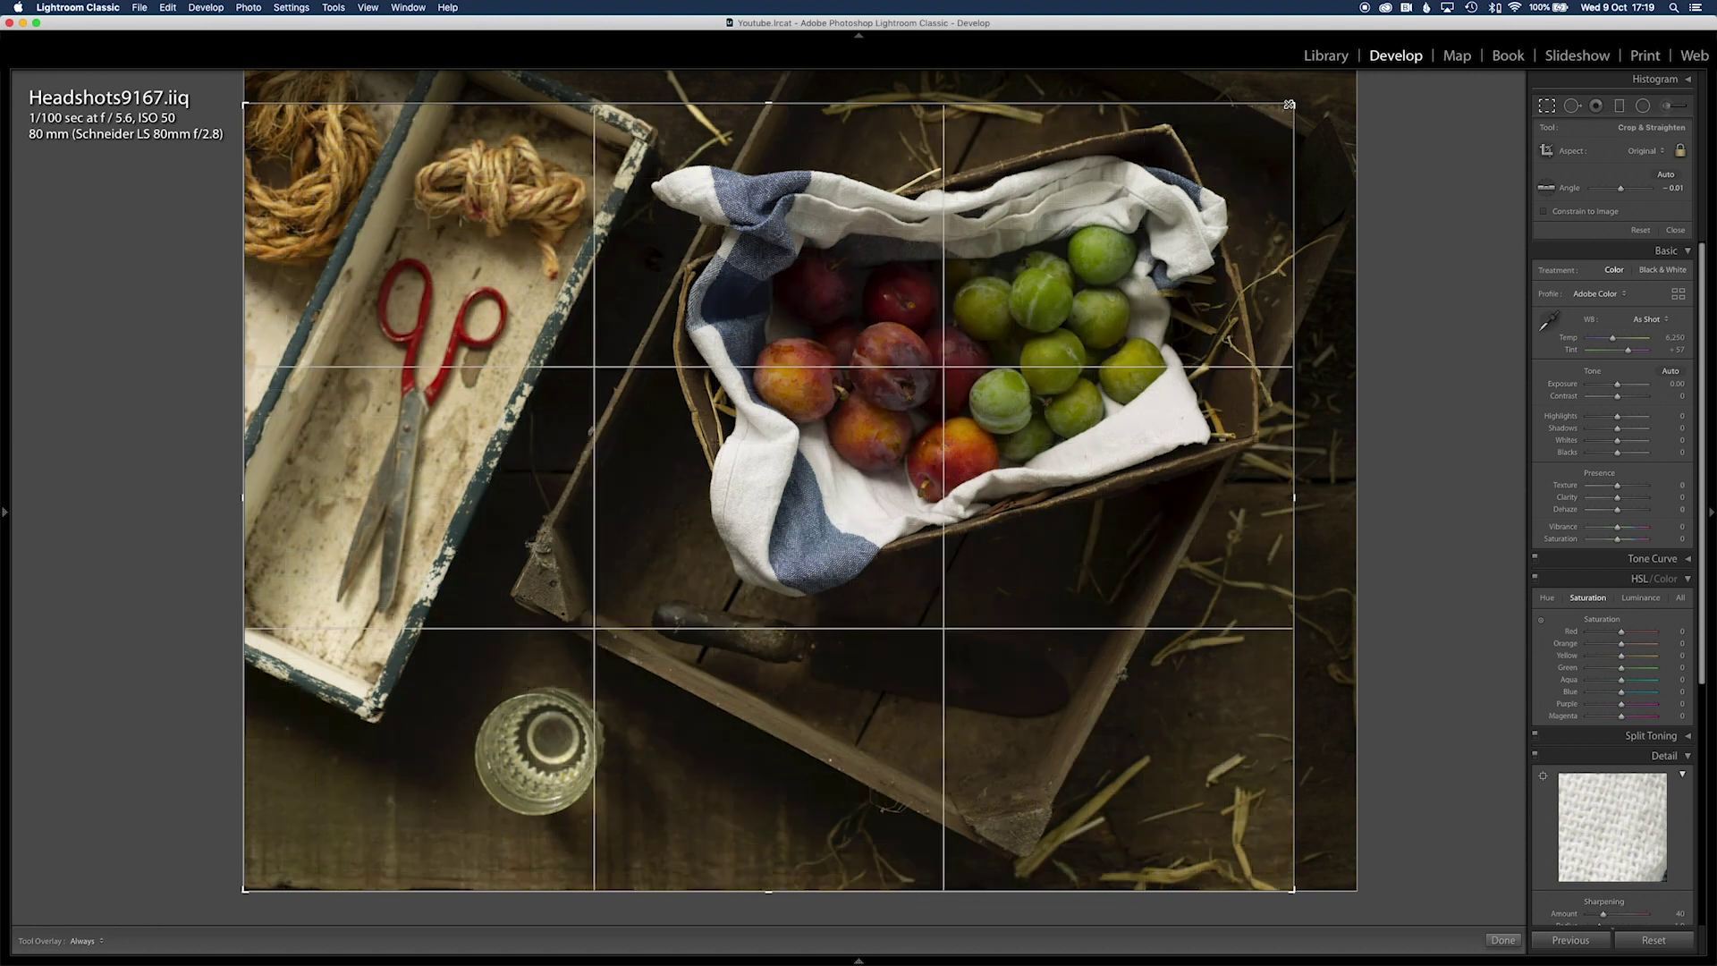
{"action": "key", "text": "o"}
{"action": "key", "text": "o"}
{"action": "key", "text": "o"}
{"action": "key", "text": "o"}
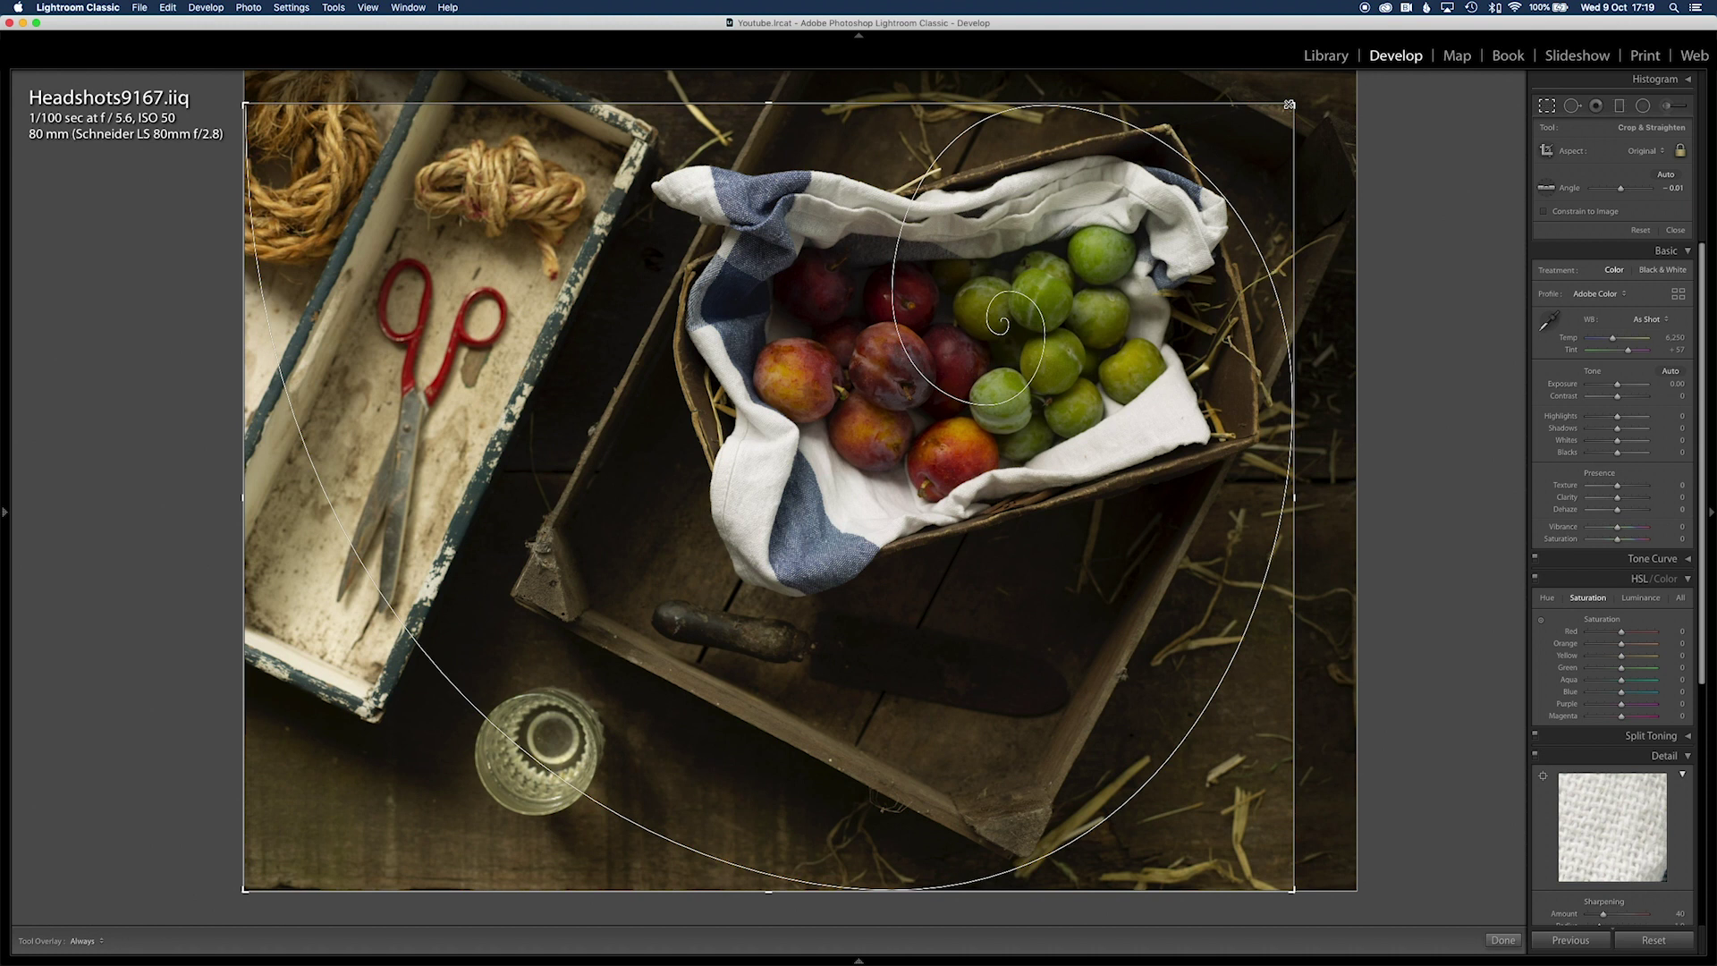
{"action": "key", "text": "Return"}
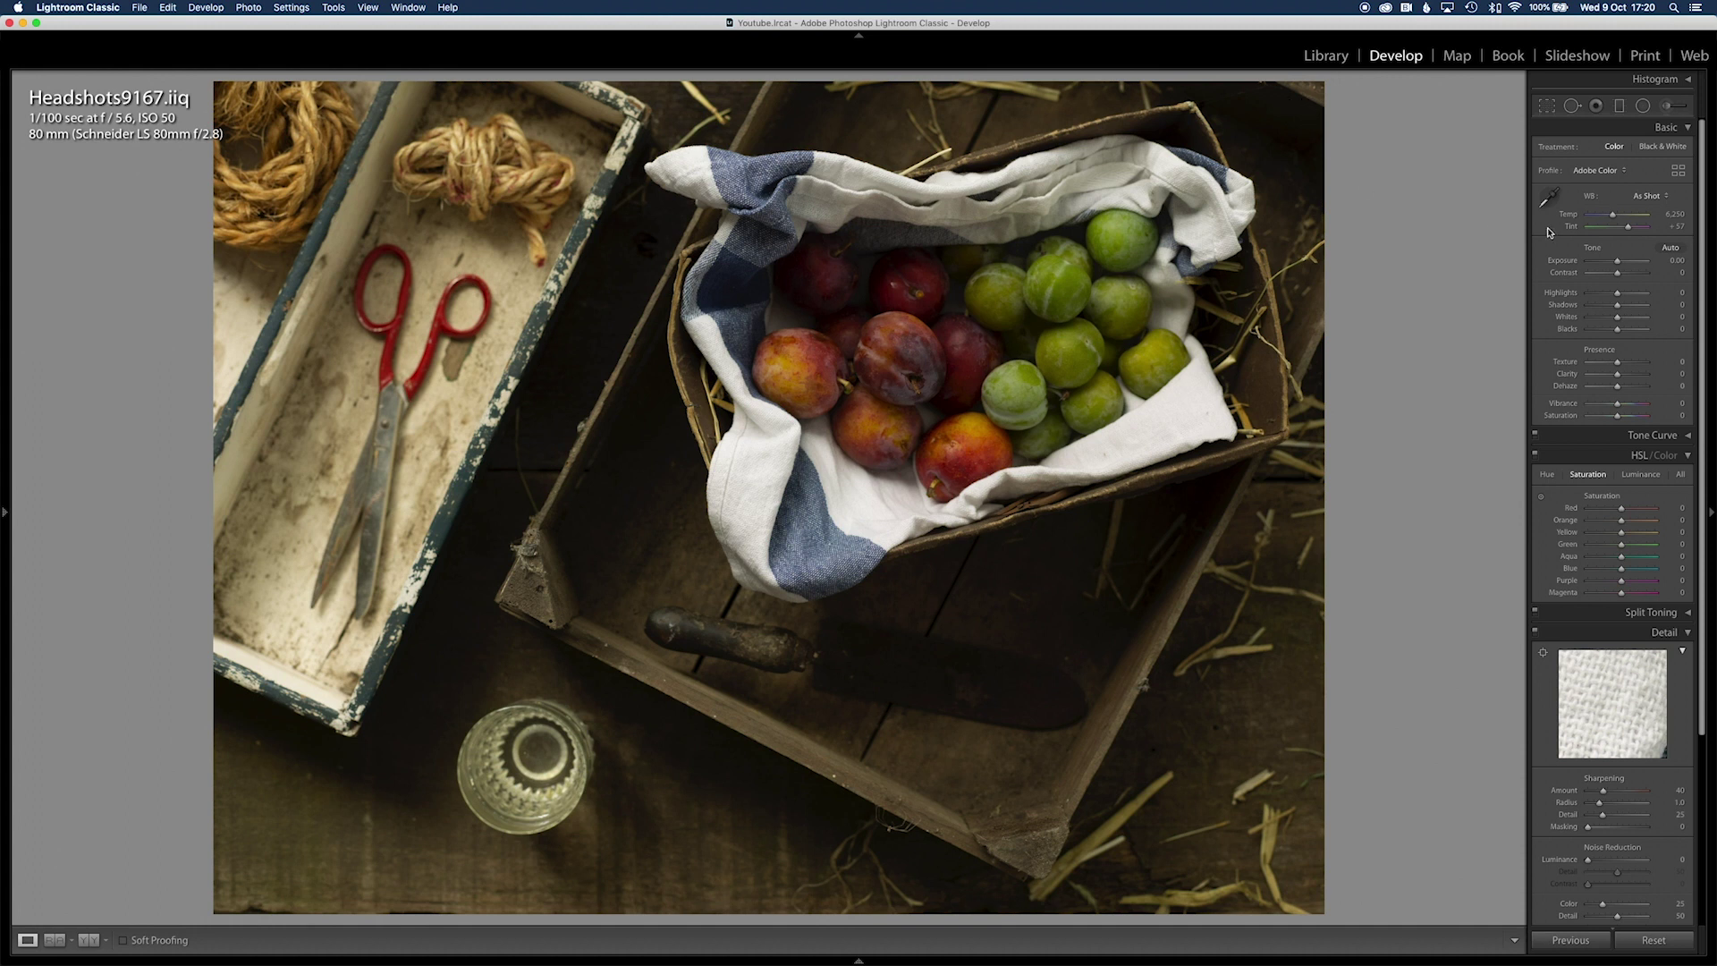
- Sample the white towel with the White Balance Selector for Temp 5,850 and Tint +59
{"action": "left_click", "coordinate": [1548, 198]}
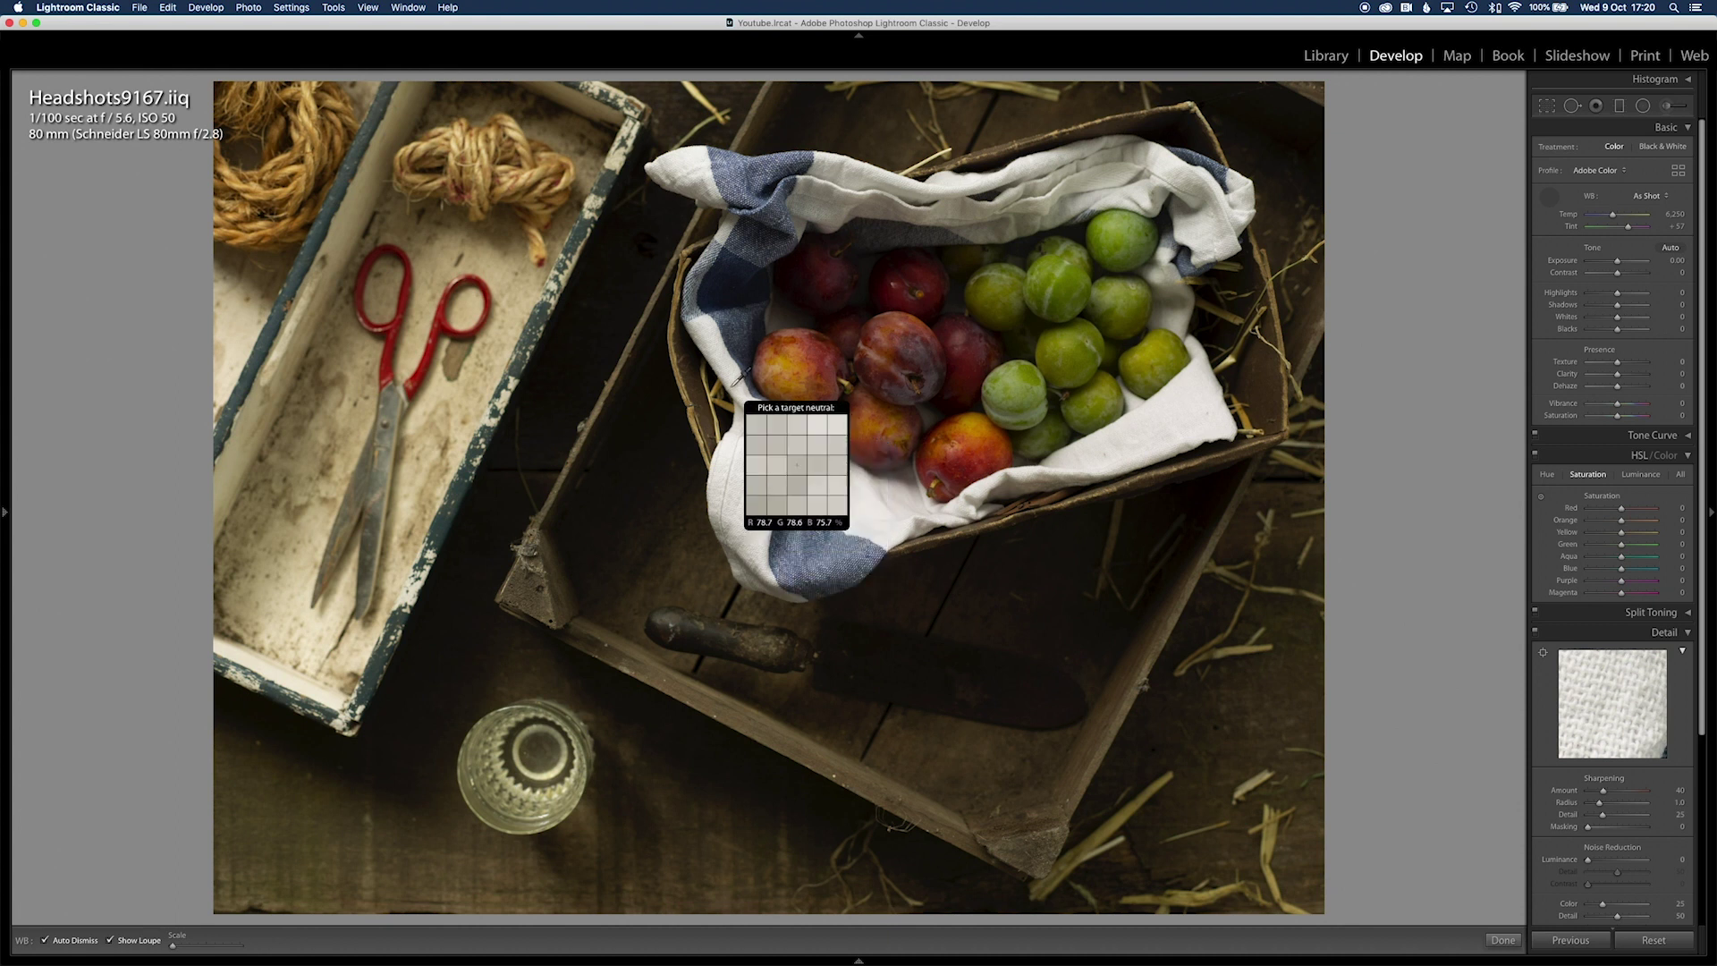
{"action": "left_click", "coordinate": [732, 389]}
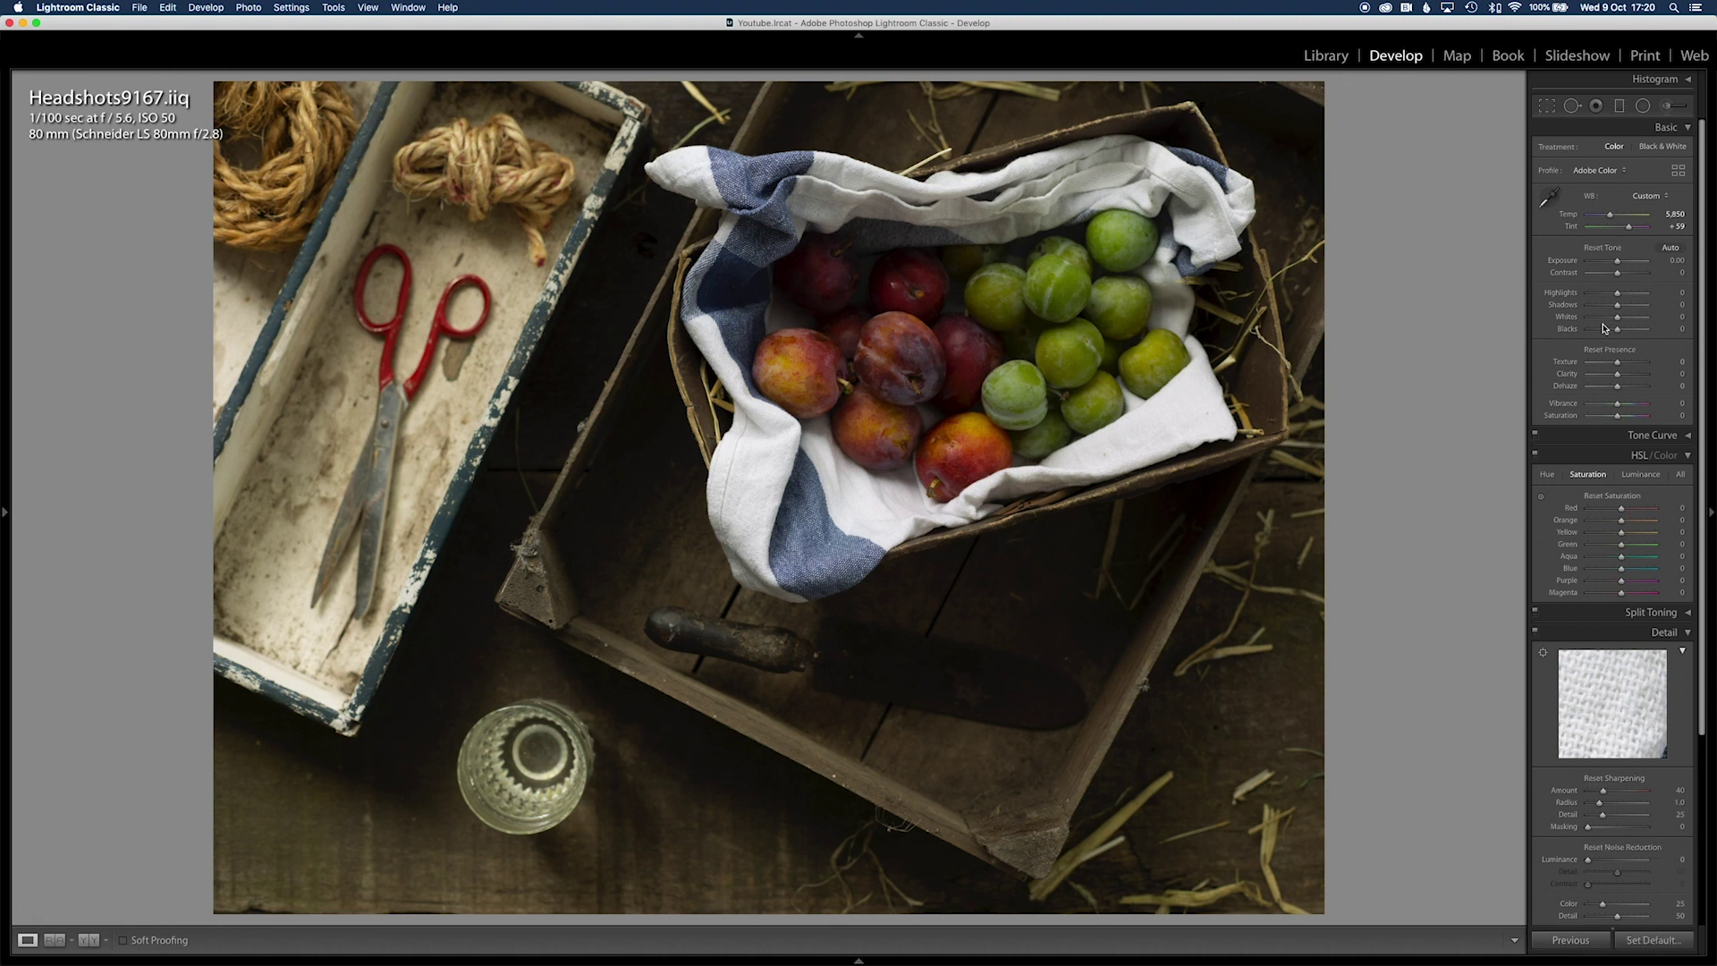
- Set Blacks +3, Whites +42 and Shadows +100 while watching clipping, then compare Before/After
{"action": "mouse_move", "coordinate": [1617, 329]}
{"action": "left_mouse_down", "text": "alt"}
{"action": "mouse_move", "coordinate": [1644, 320]}
{"action": "mouse_move", "coordinate": [1629, 325]}
{"action": "left_mouse_up", "text": "alt"}
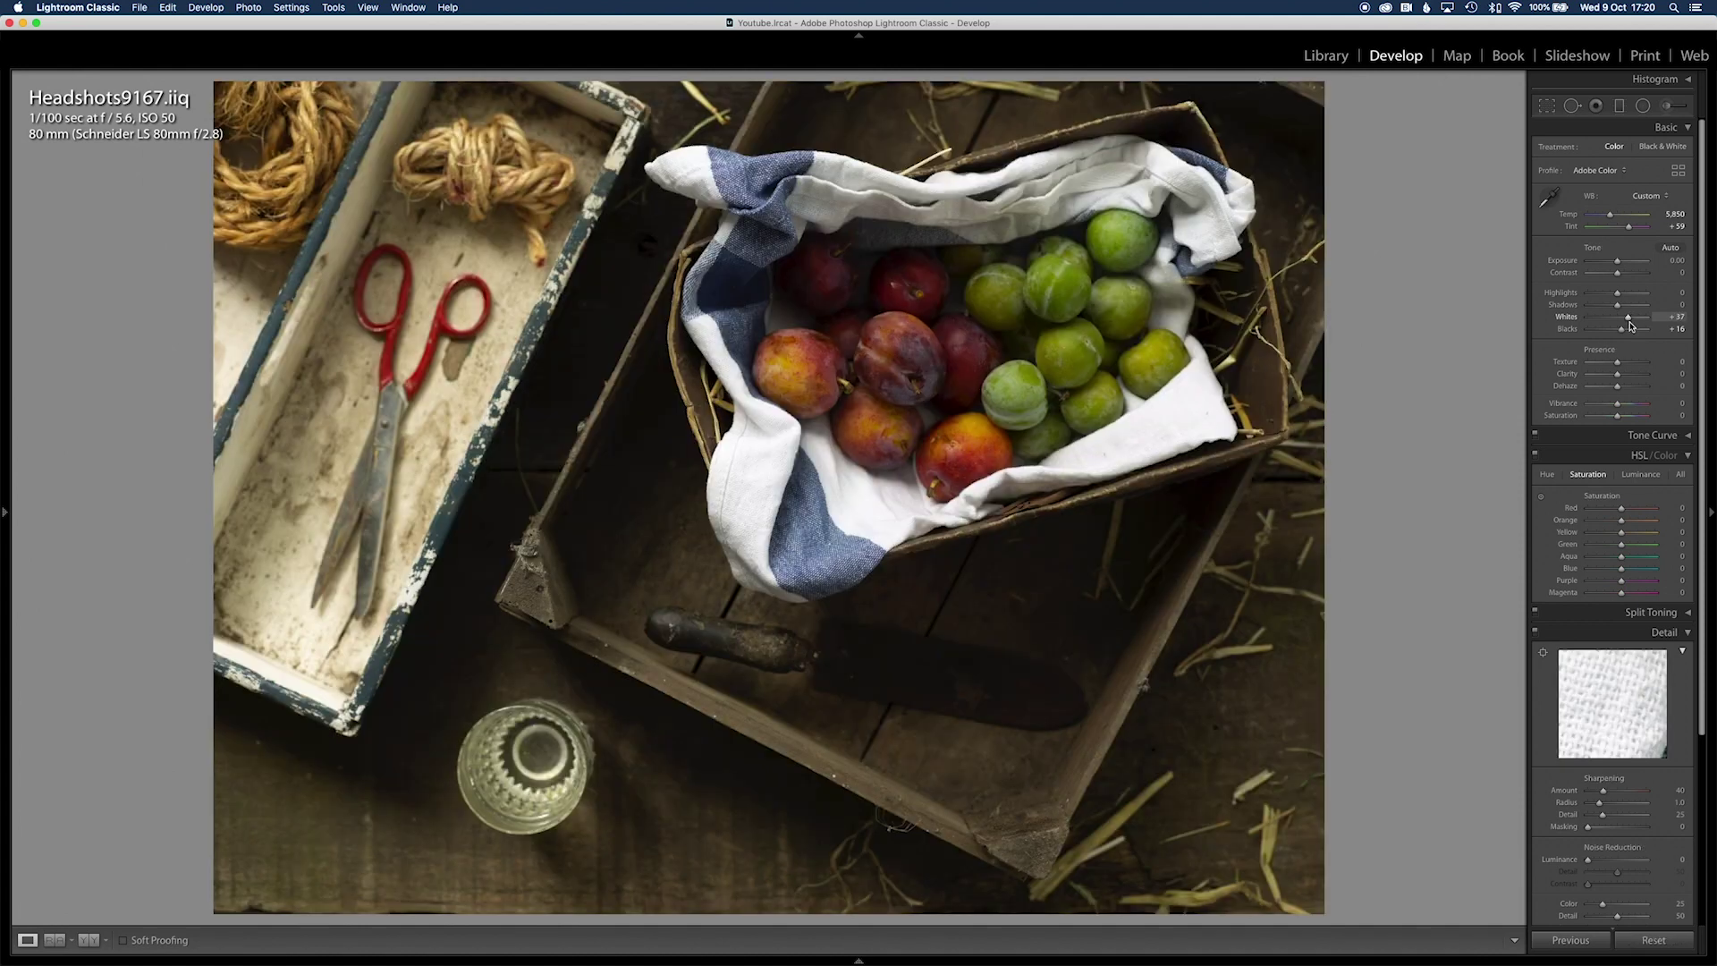
{"action": "mouse_move", "coordinate": [1630, 323]}
{"action": "left_mouse_down", "text": "alt"}
{"action": "mouse_move", "coordinate": [1657, 307]}
{"action": "mouse_move", "coordinate": [1618, 331]}
{"action": "left_mouse_up", "text": "alt"}
{"action": "left_click", "coordinate": [1622, 329], "text": "alt"}
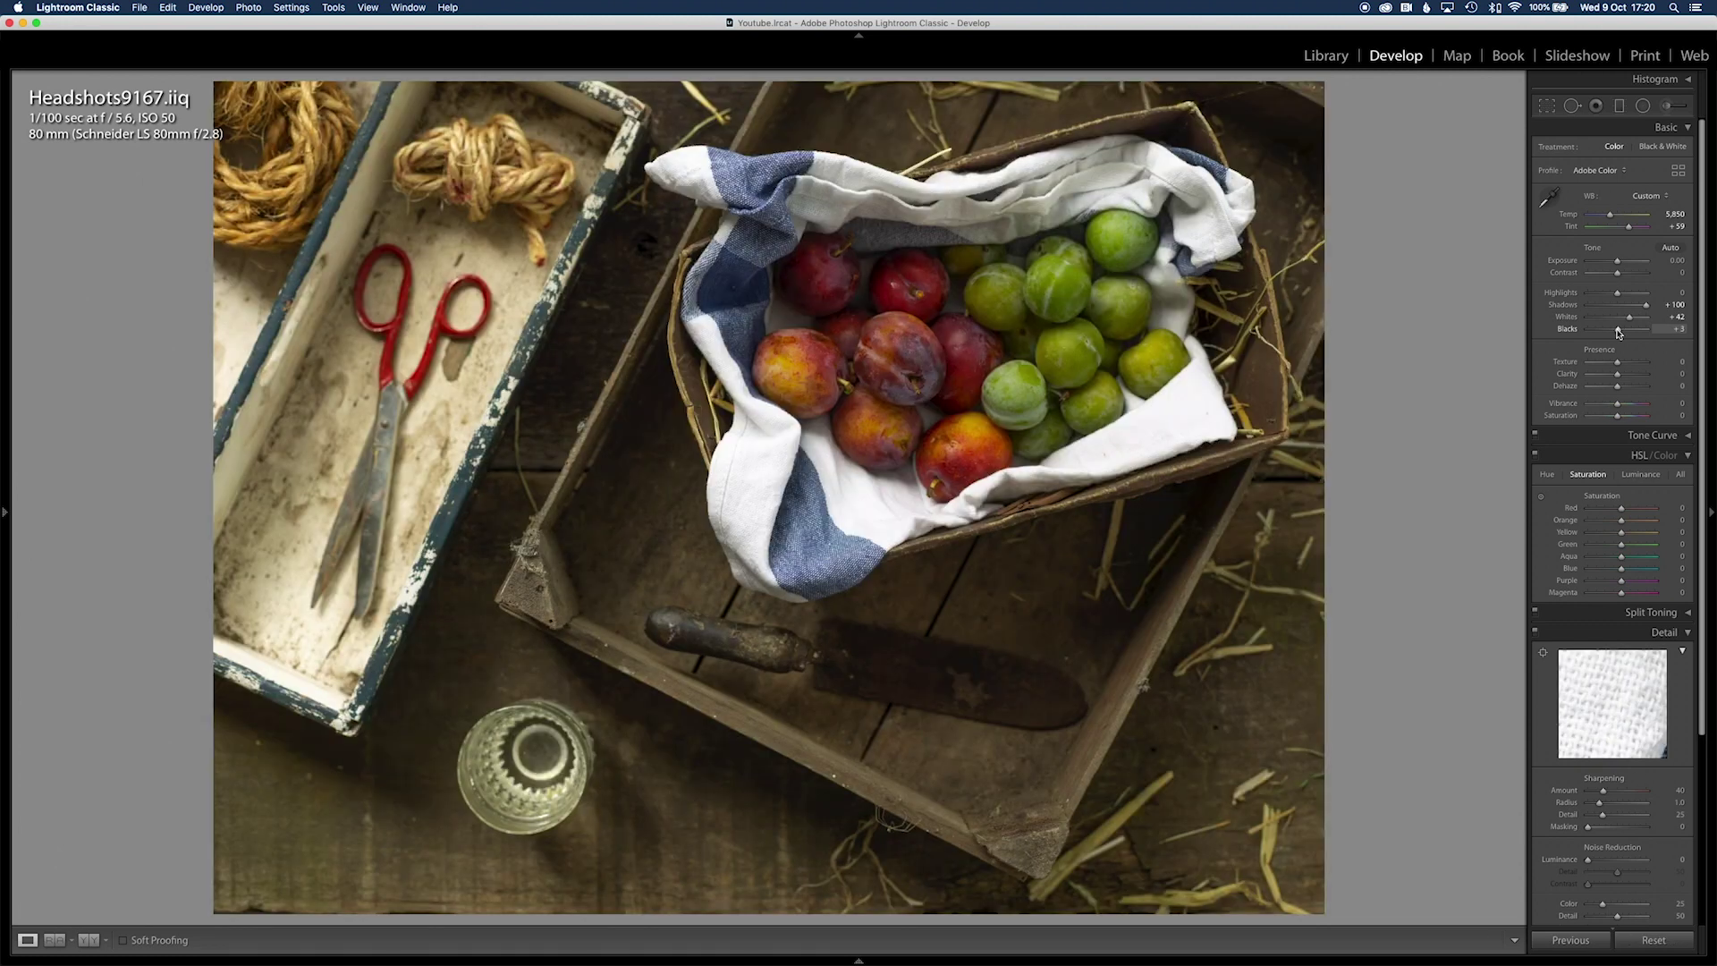
{"action": "key", "text": "backslash"}
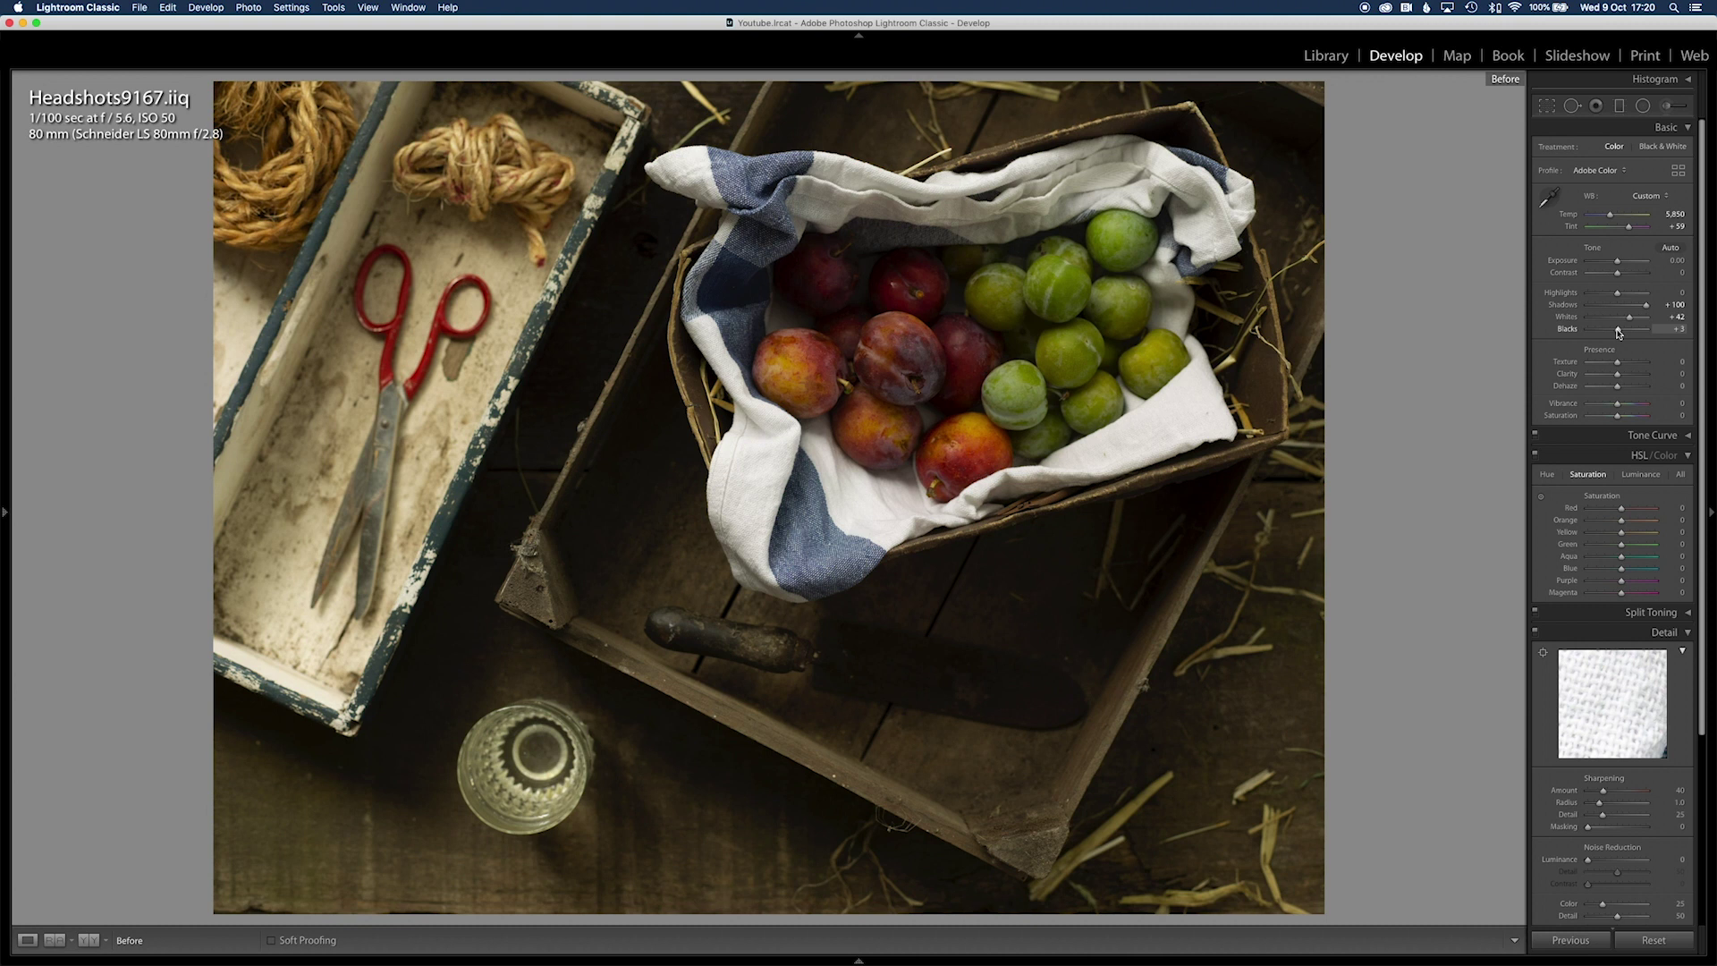
{"action": "key", "text": "backslash"}
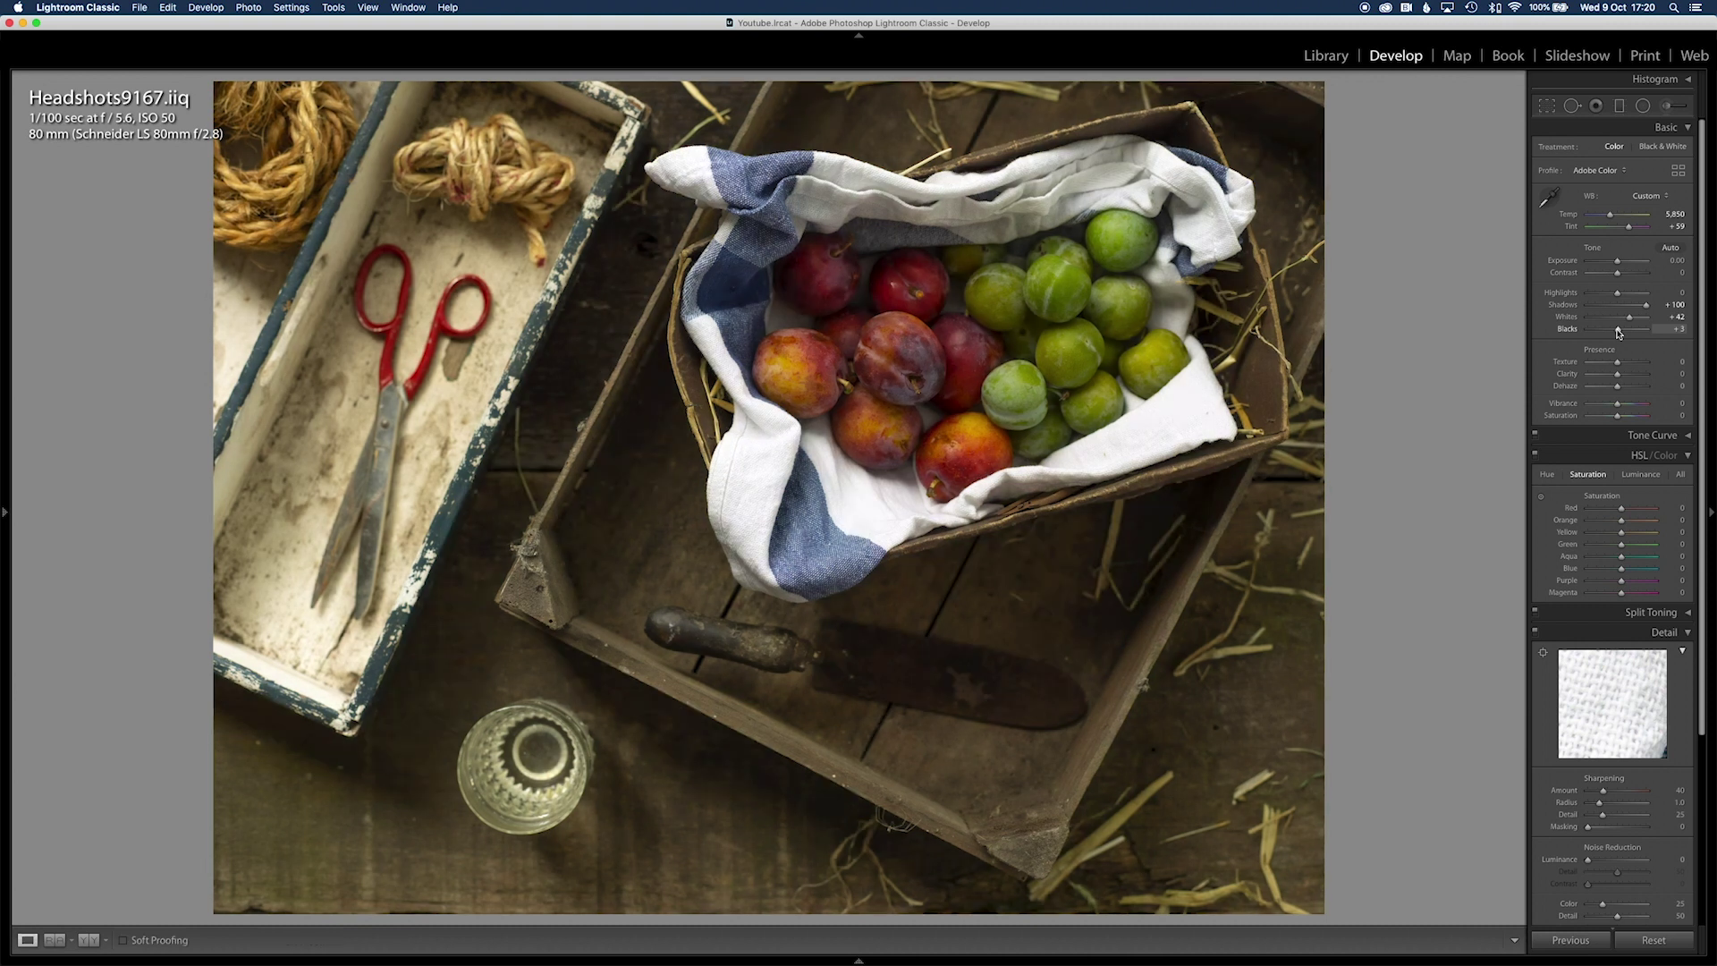
- Set Clarity to +20 and Vibrance to -18 in the Presence section
{"action": "left_click_drag", "start_coordinate": [1617, 374], "coordinate": [1622, 378]}
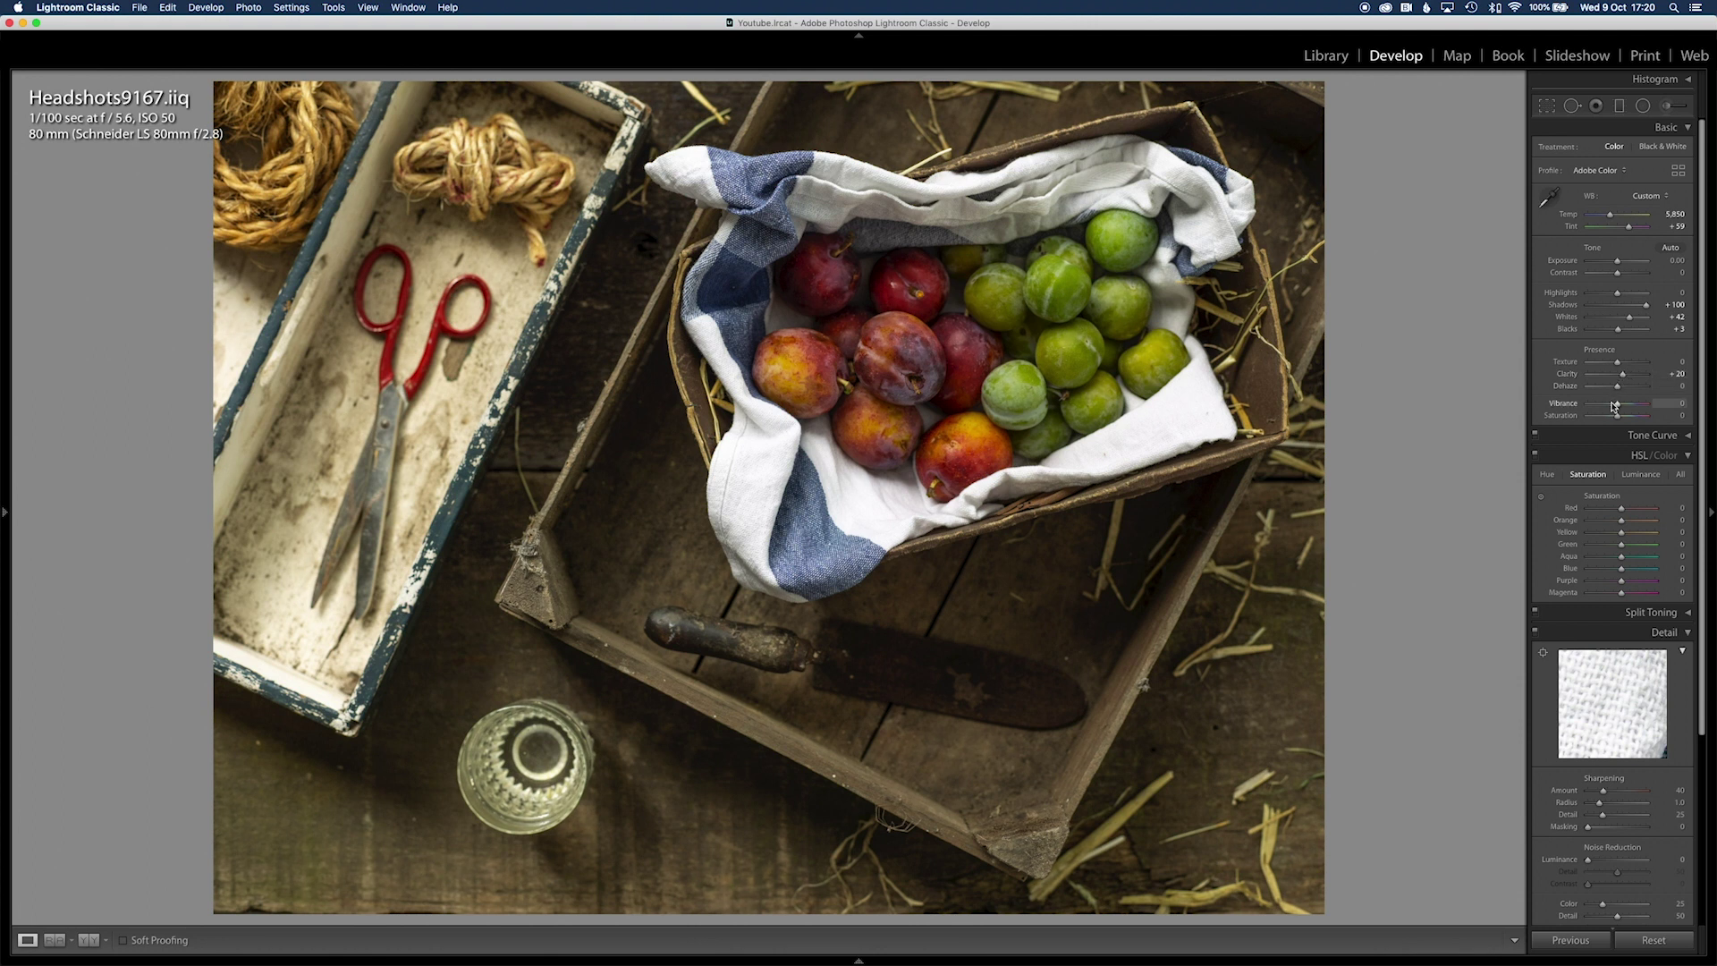
{"action": "left_click_drag", "start_coordinate": [1612, 407], "coordinate": [1612, 407]}
- Adjust the plums' yellow and green saturation with the HSL Saturation targeted adjustment tool
{"action": "left_click", "coordinate": [1665, 128]}
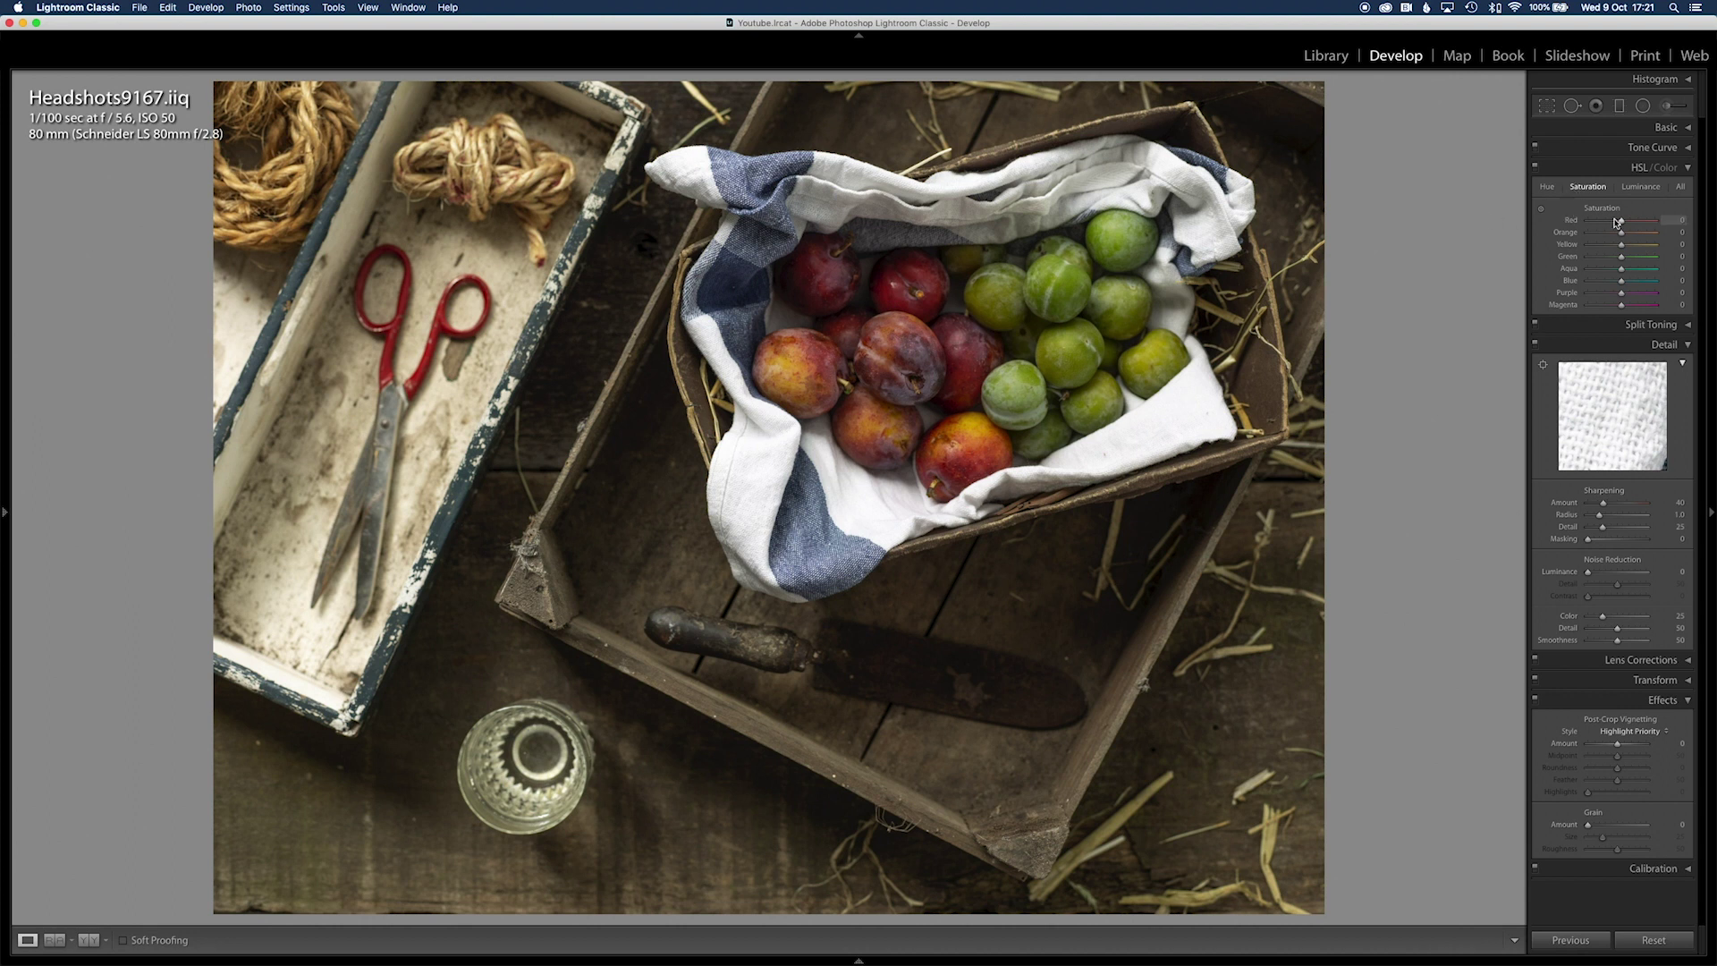
{"action": "left_click", "coordinate": [1541, 211]}
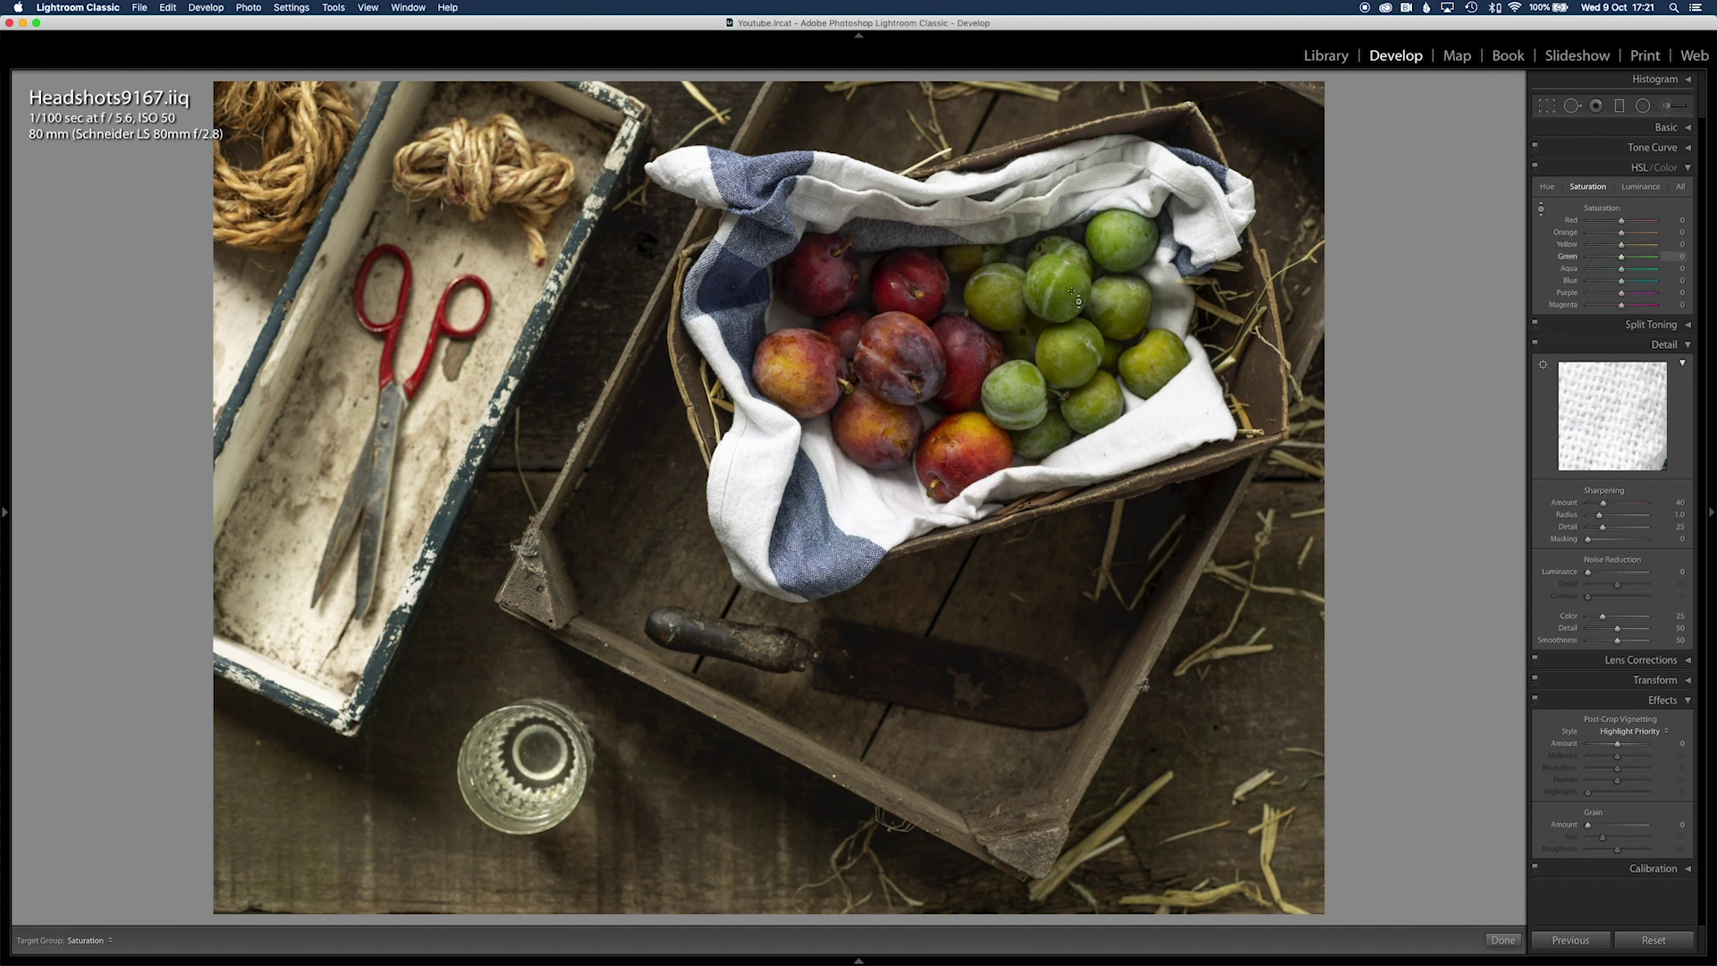
{"action": "left_click_drag", "start_coordinate": [1078, 302], "coordinate": [1078, 219]}
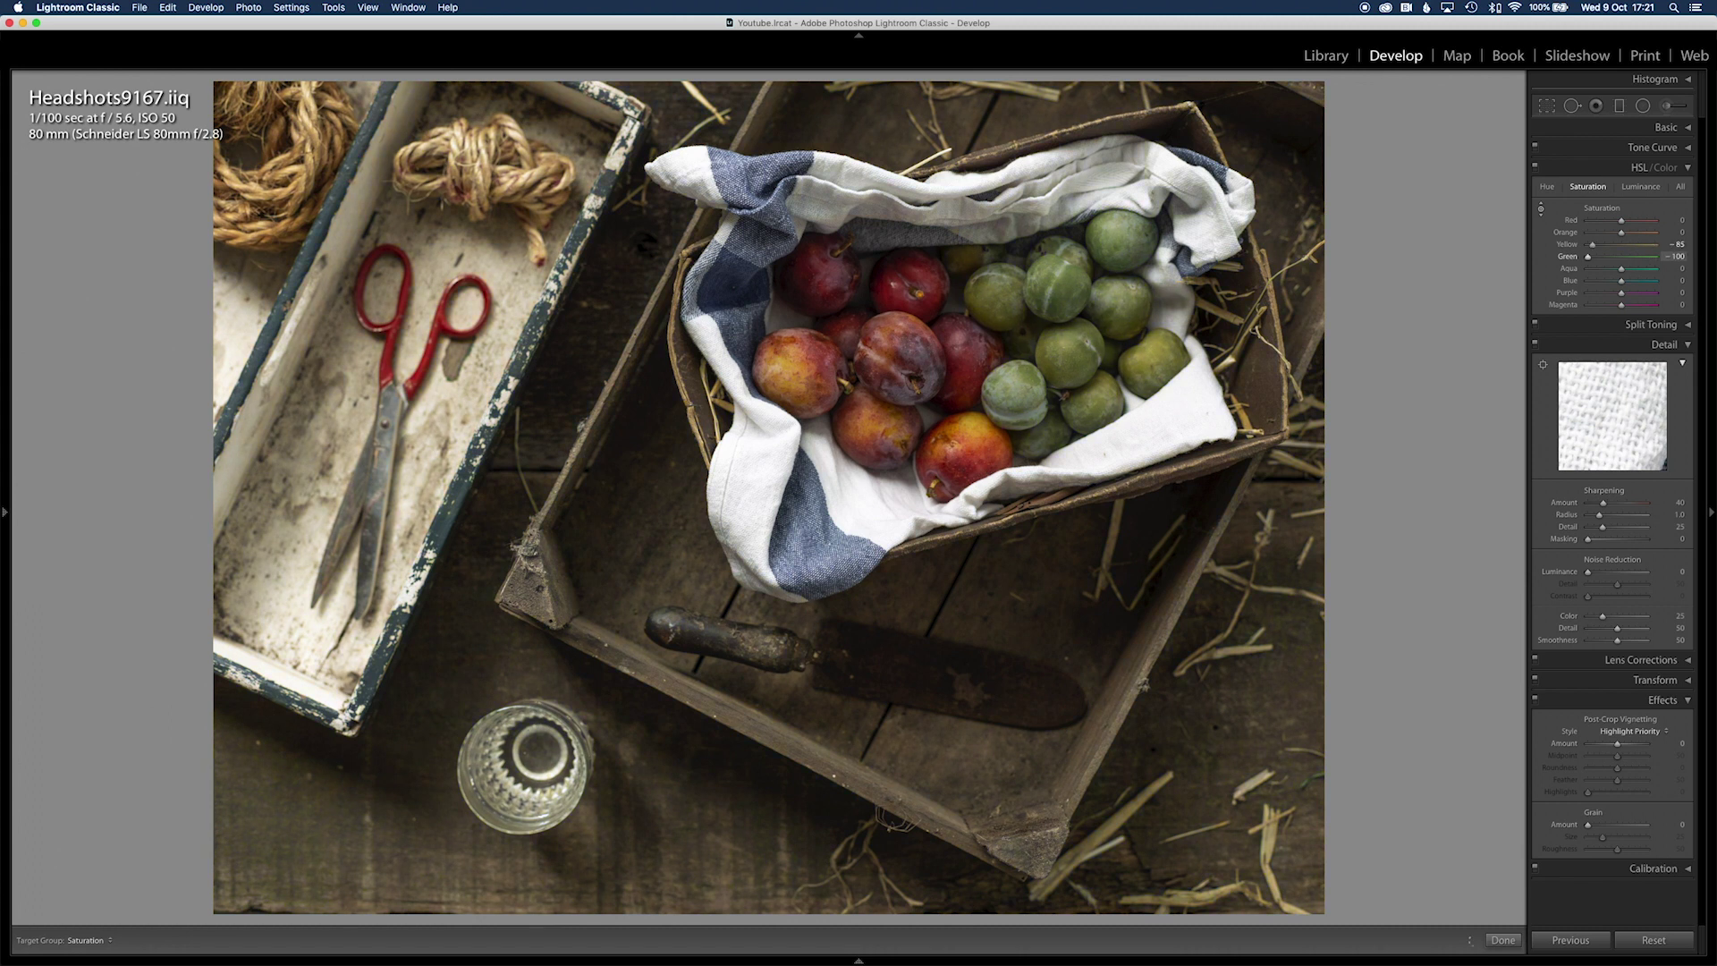
{"action": "left_click_drag", "start_coordinate": [1078, 394], "coordinate": [1077, 317]}
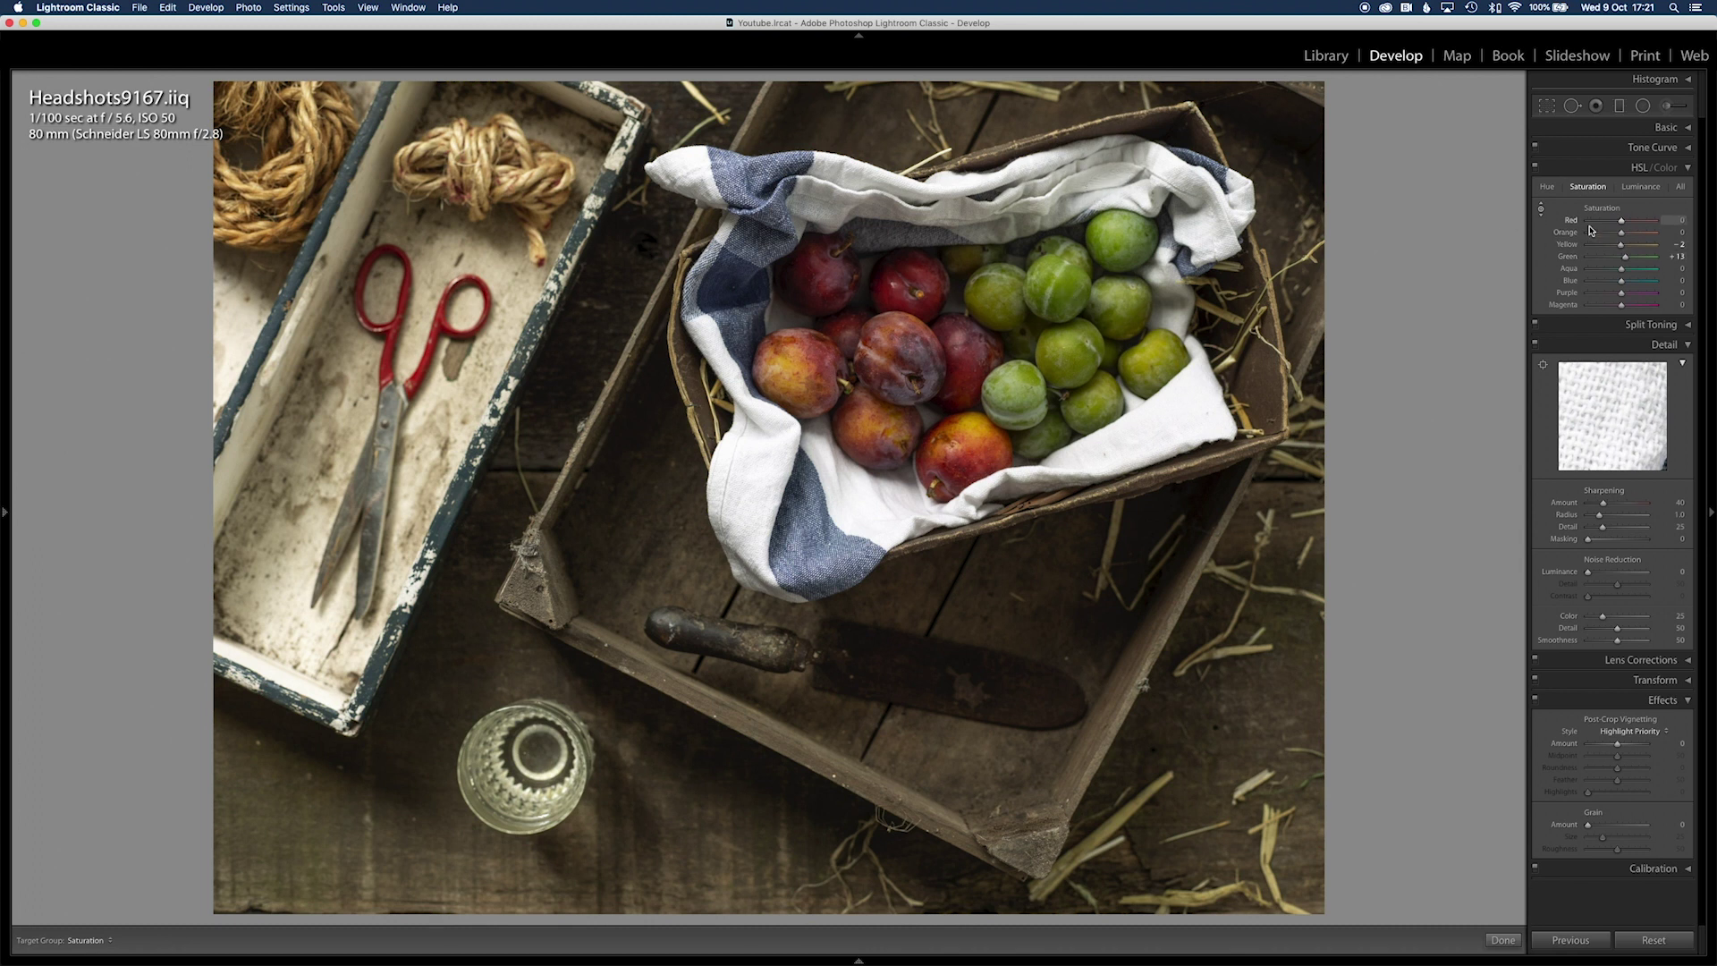
- Raise Tint to +72 and set Green saturation to +2
{"action": "left_click", "coordinate": [1650, 128]}
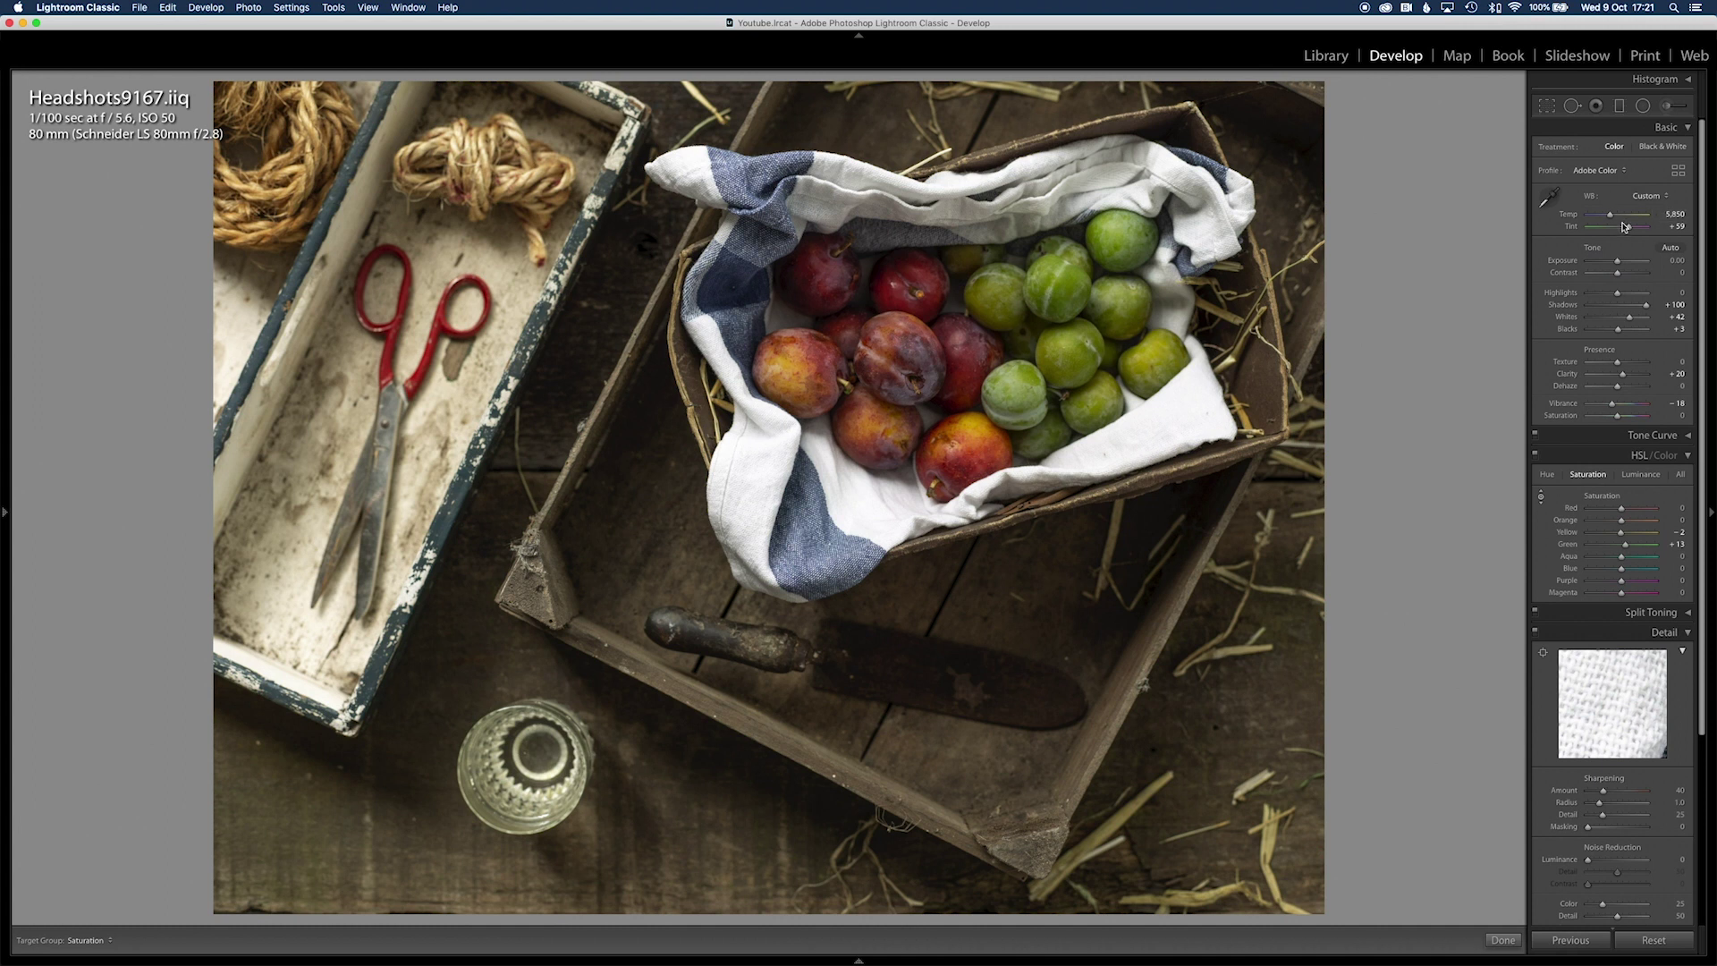
{"action": "left_click_drag", "start_coordinate": [1626, 226], "coordinate": [1629, 230]}
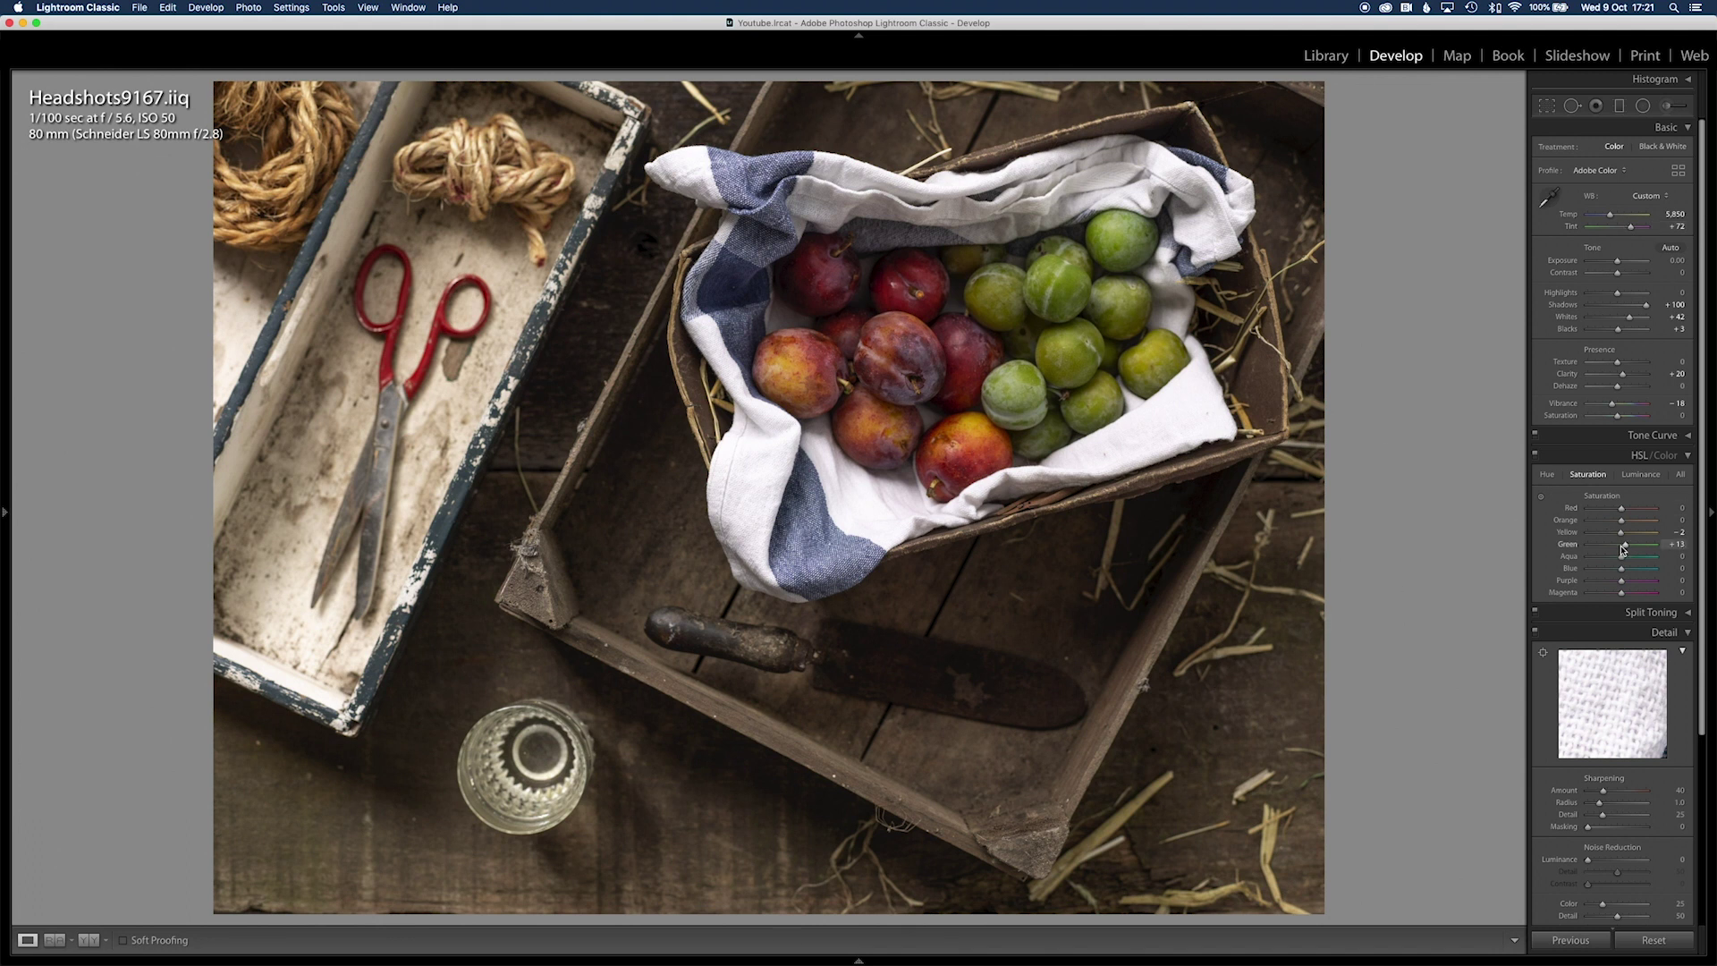
{"action": "left_click_drag", "start_coordinate": [1623, 547], "coordinate": [1620, 547]}
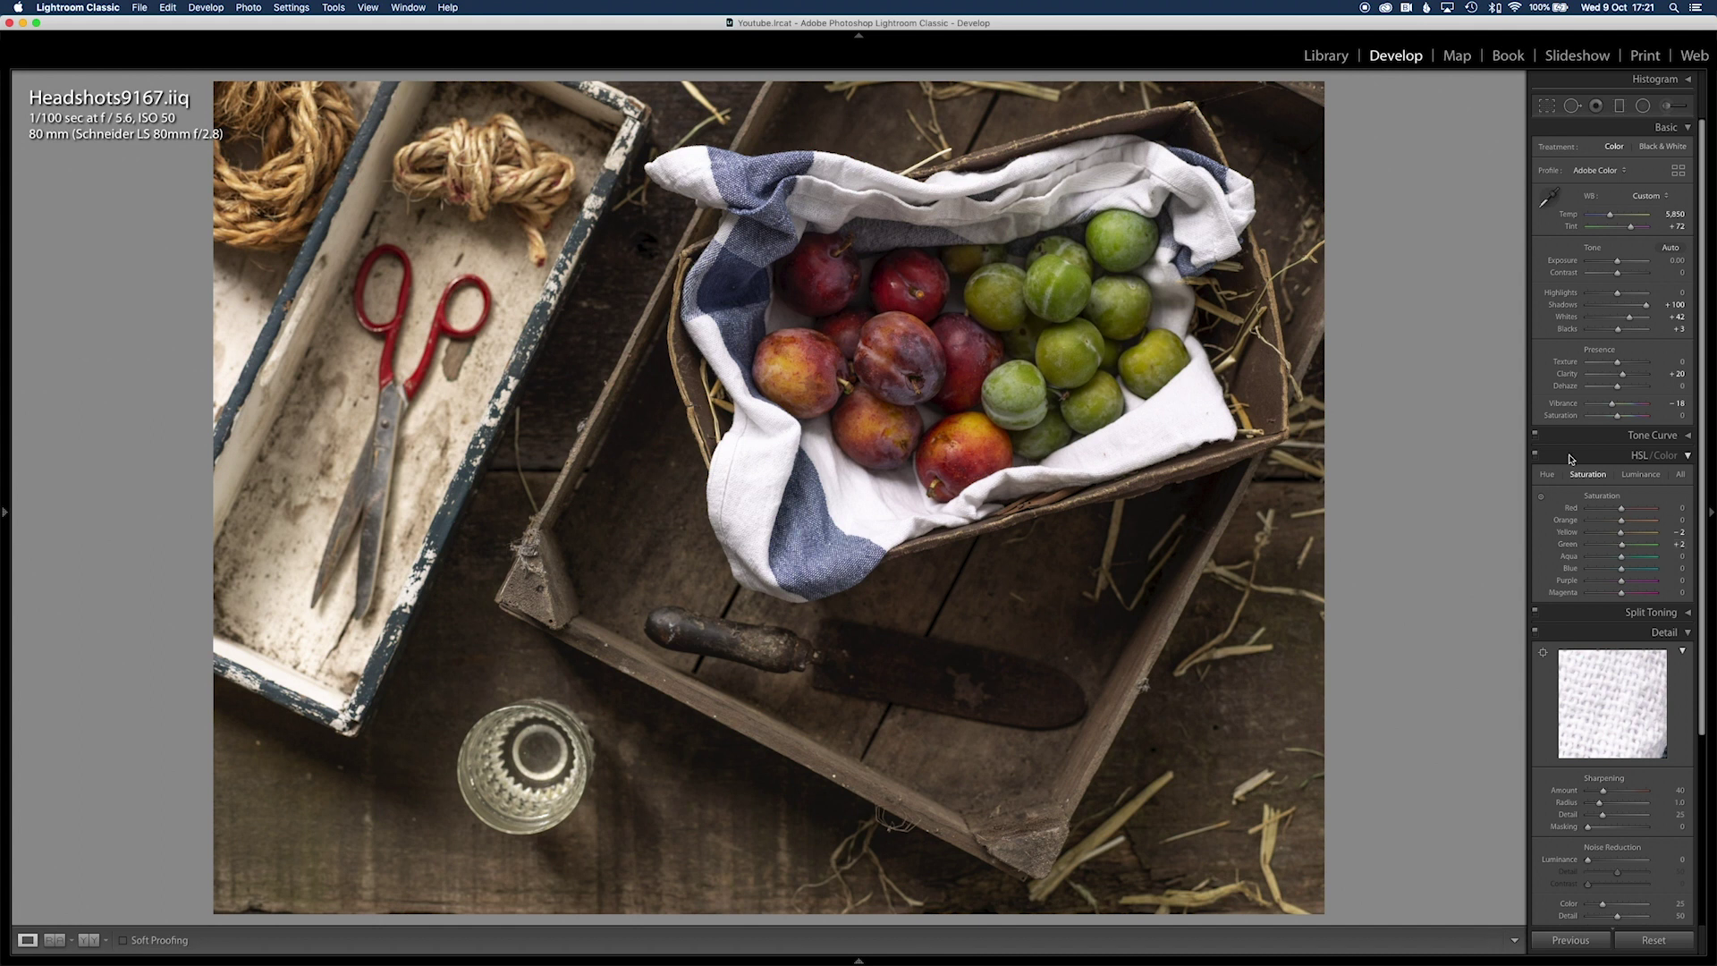
- Brighten plum luminance to Red +34, Yellow +30, Green +24 and darken Blue to -36
{"action": "left_click", "coordinate": [1641, 475]}
{"action": "left_click", "coordinate": [1541, 498]}
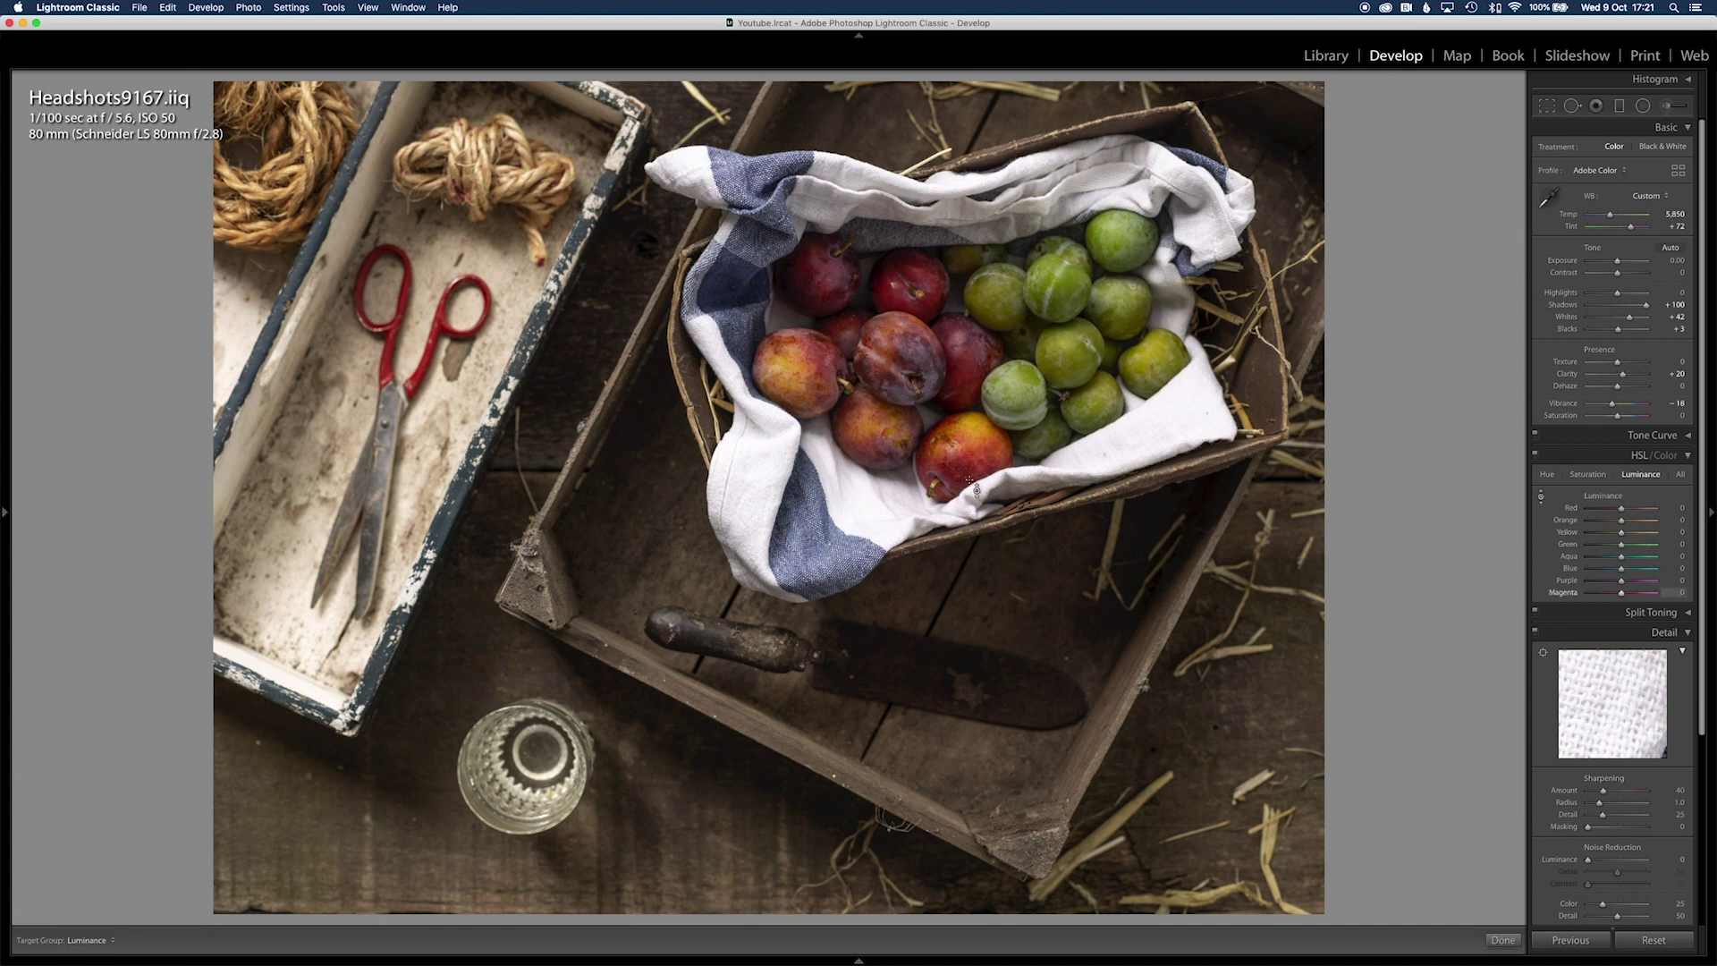
{"action": "left_click_drag", "start_coordinate": [974, 487], "coordinate": [920, 380]}
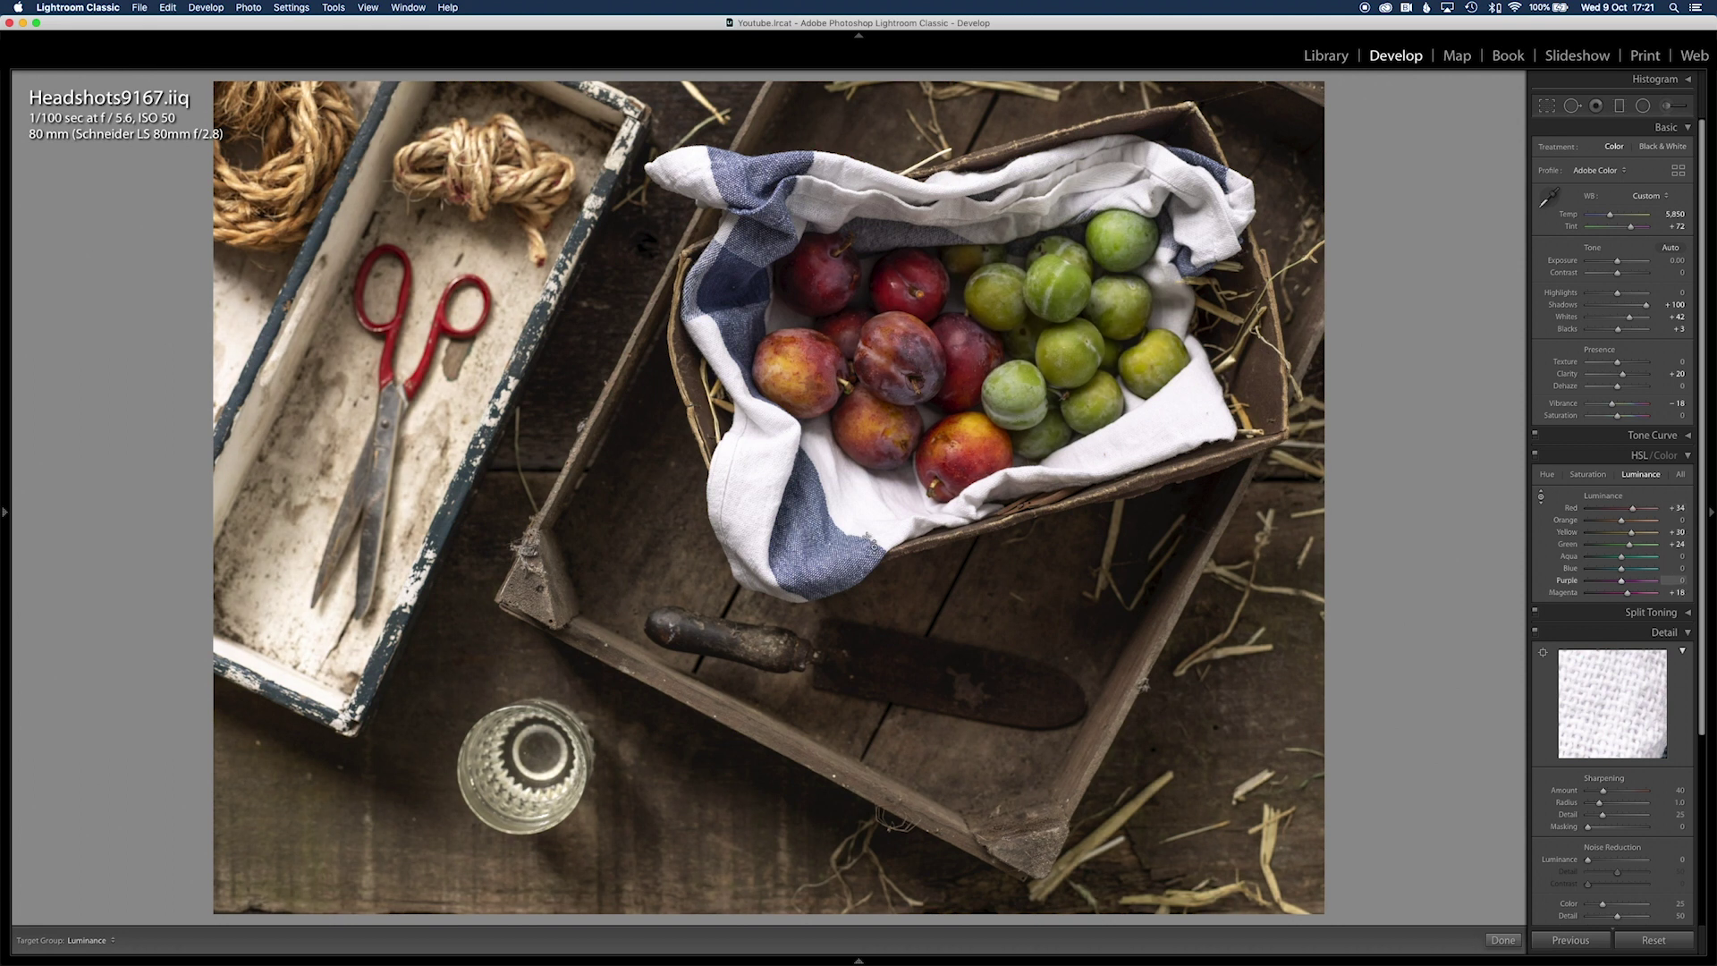
{"action": "left_click_drag", "start_coordinate": [818, 532], "coordinate": [819, 563]}
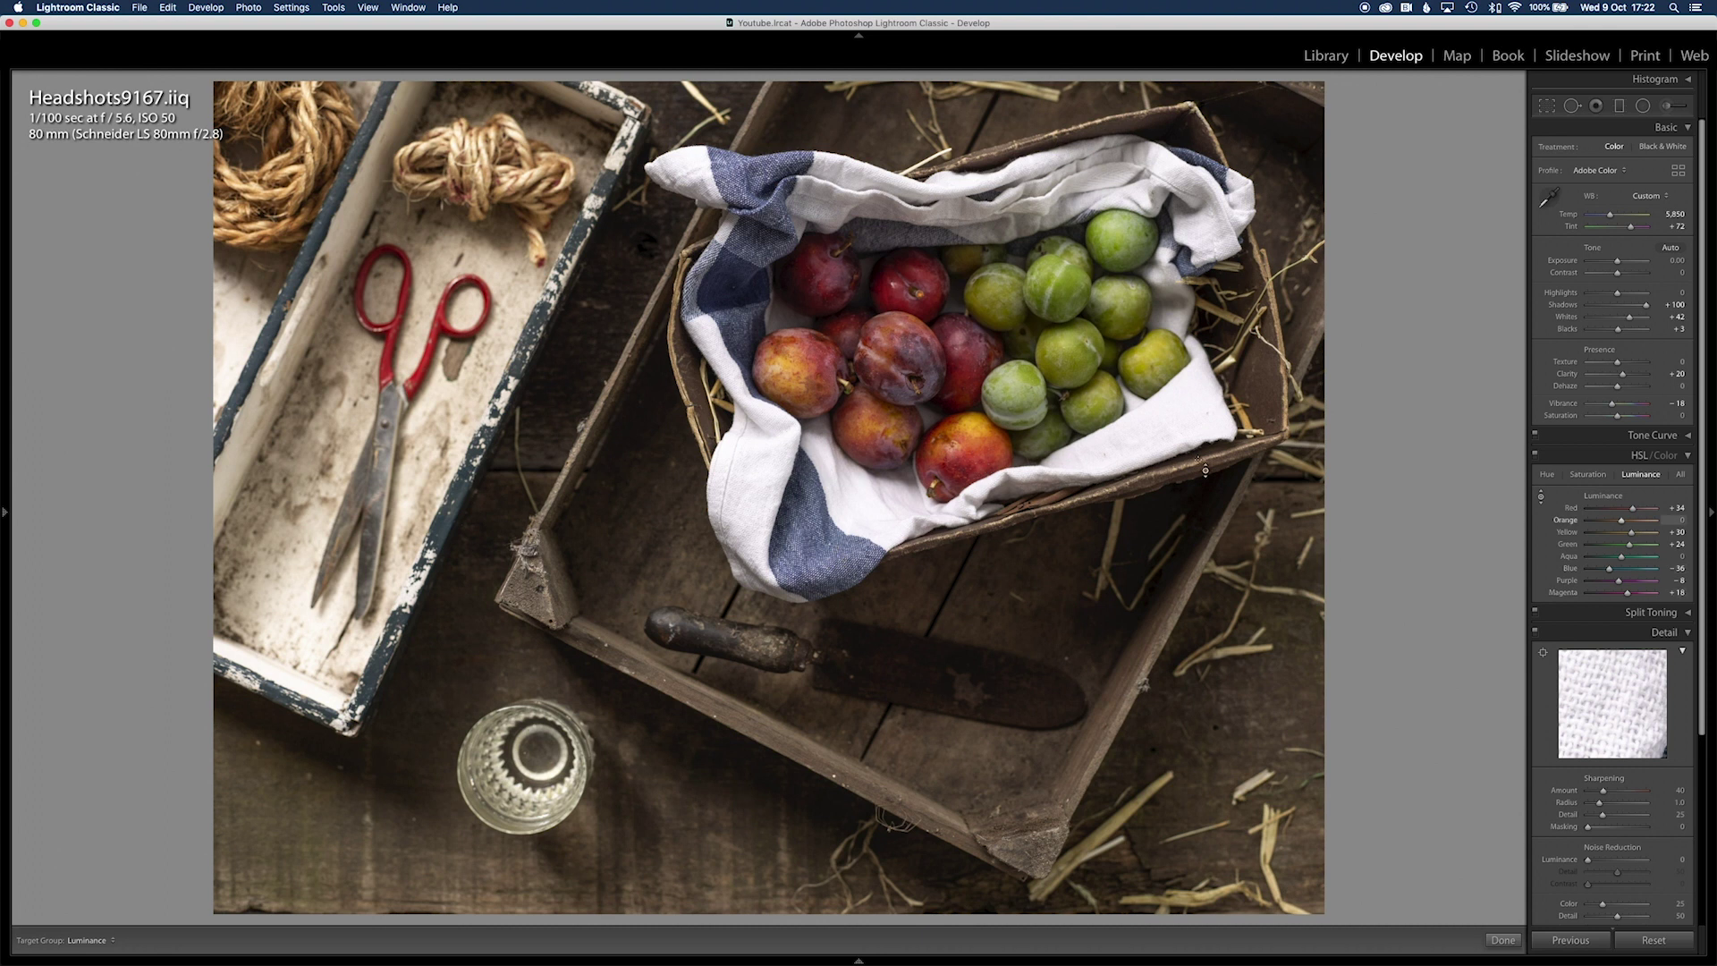
{"action": "left_click", "coordinate": [1545, 475]}
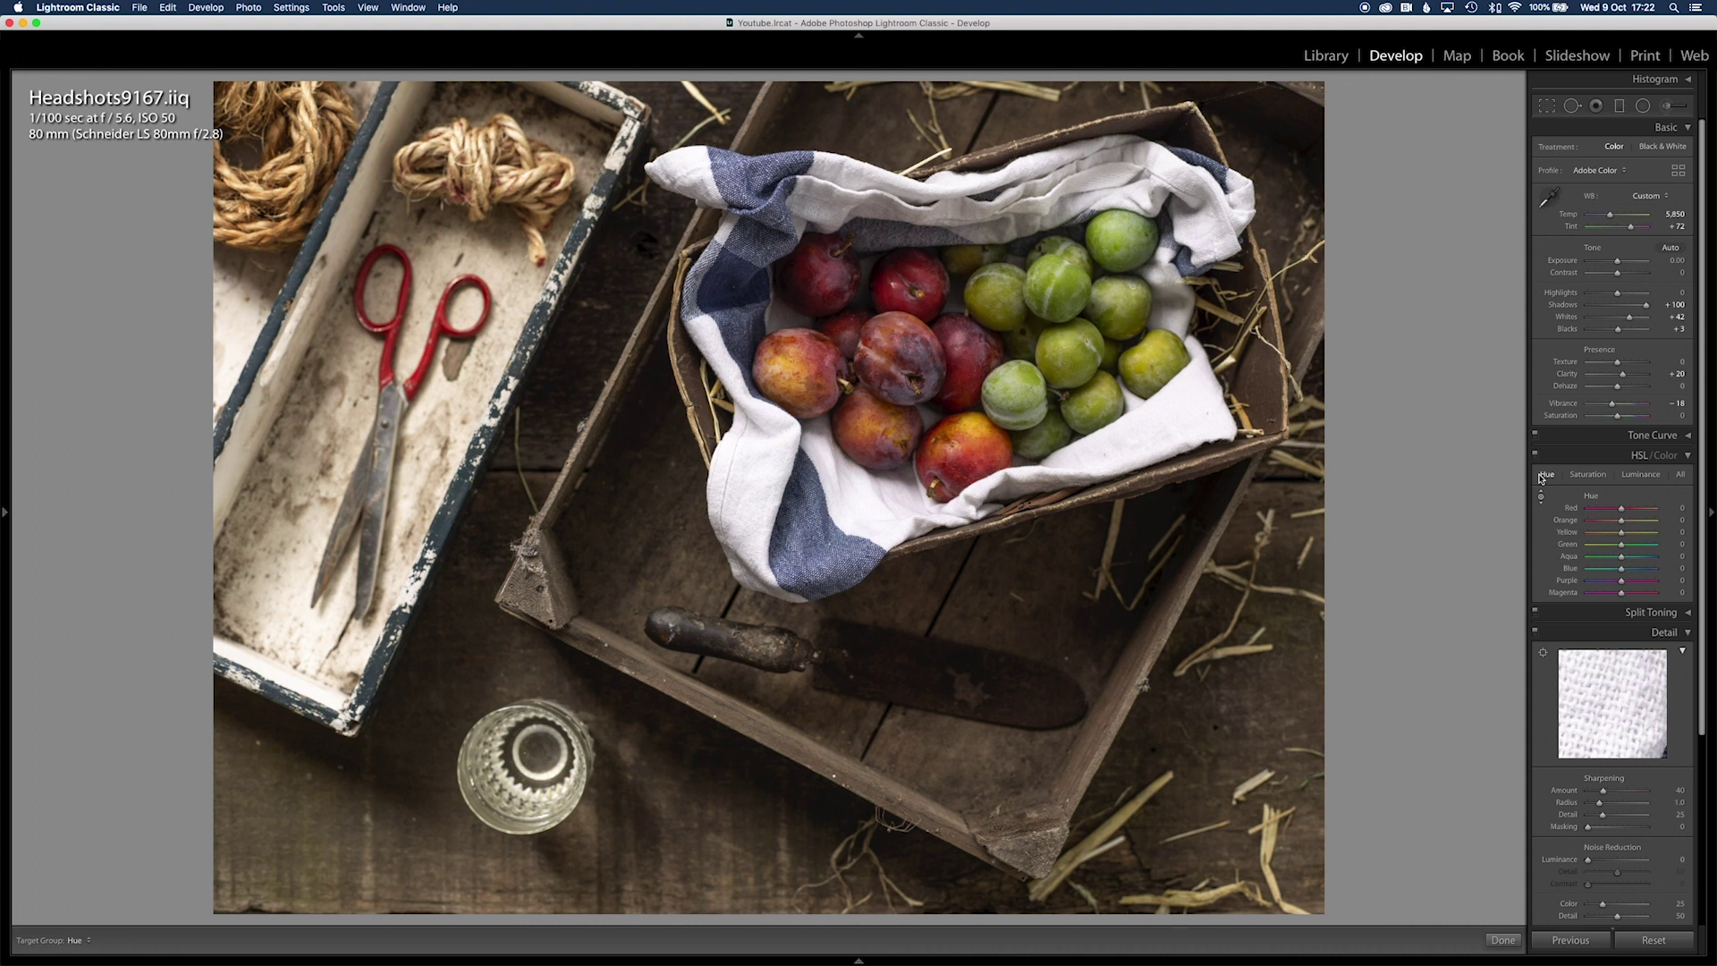
- Sharpen to Amount 91, Radius 0.8, Masking 88, inspecting the plums zoomed in
{"action": "left_click", "coordinate": [1655, 456]}
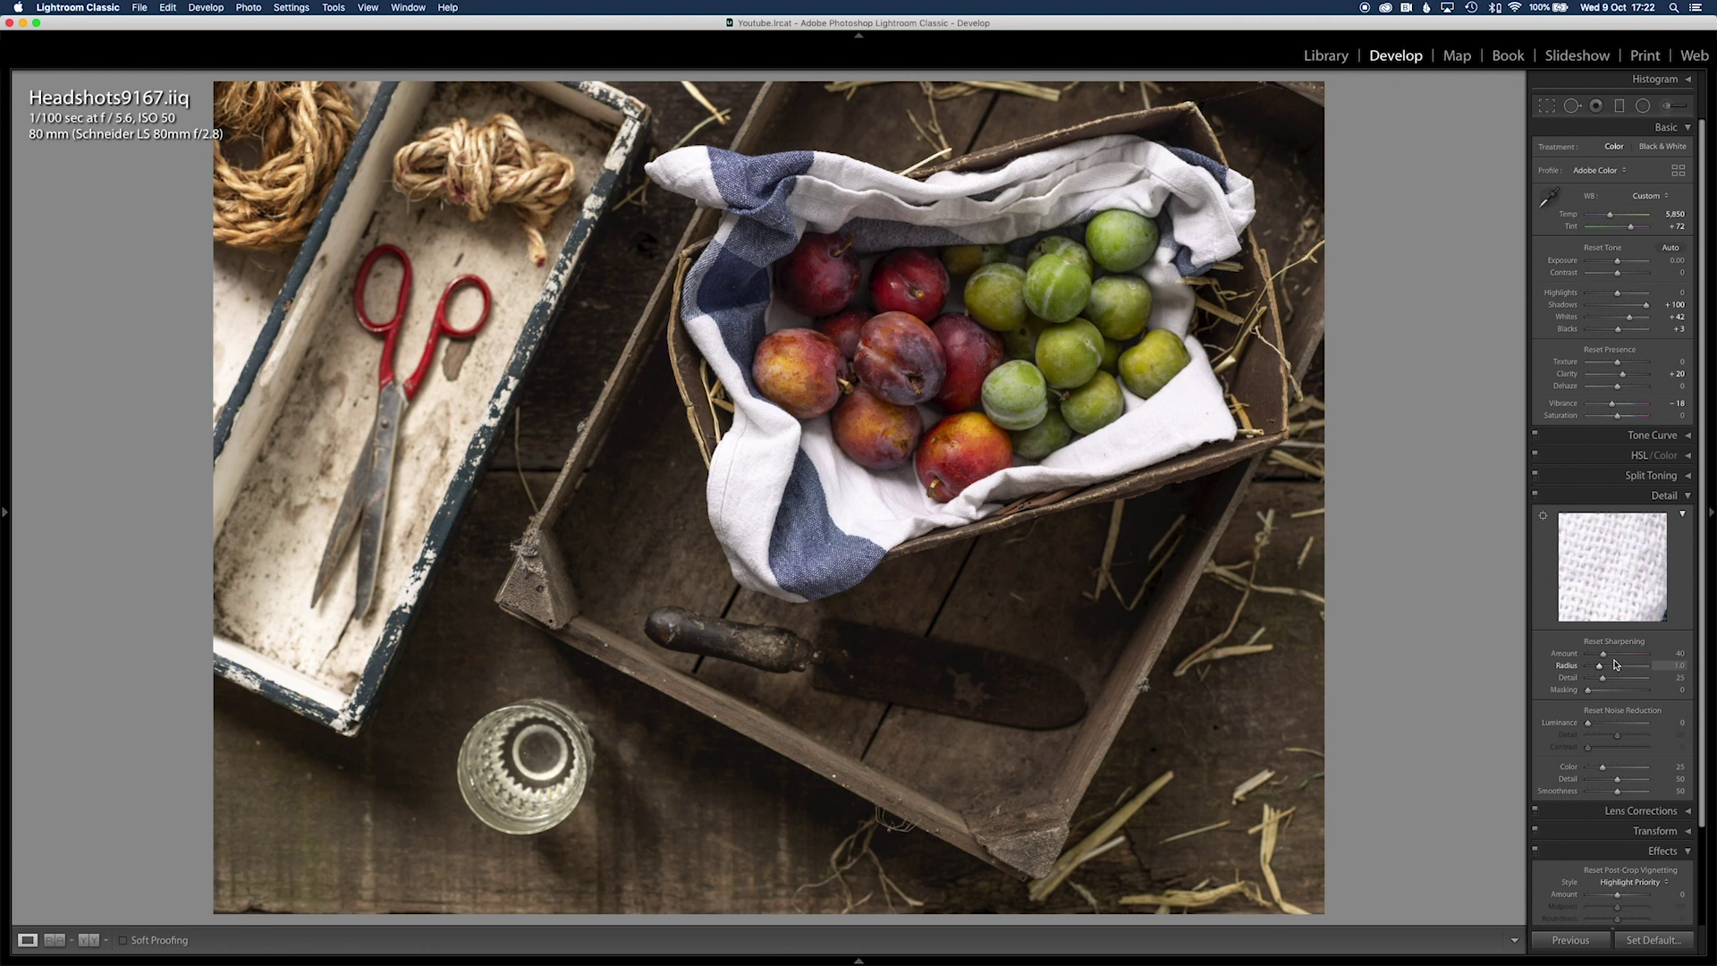
{"action": "mouse_move", "coordinate": [1603, 654]}
{"action": "left_mouse_down"}
{"action": "mouse_move", "coordinate": [1630, 658]}
{"action": "mouse_move", "coordinate": [1590, 690]}
{"action": "mouse_move", "coordinate": [1642, 692]}
{"action": "mouse_move", "coordinate": [1602, 672]}
{"action": "mouse_move", "coordinate": [1669, 675]}
{"action": "mouse_move", "coordinate": [1591, 674]}
{"action": "left_mouse_up"}
{"action": "left_click", "coordinate": [1219, 476]}
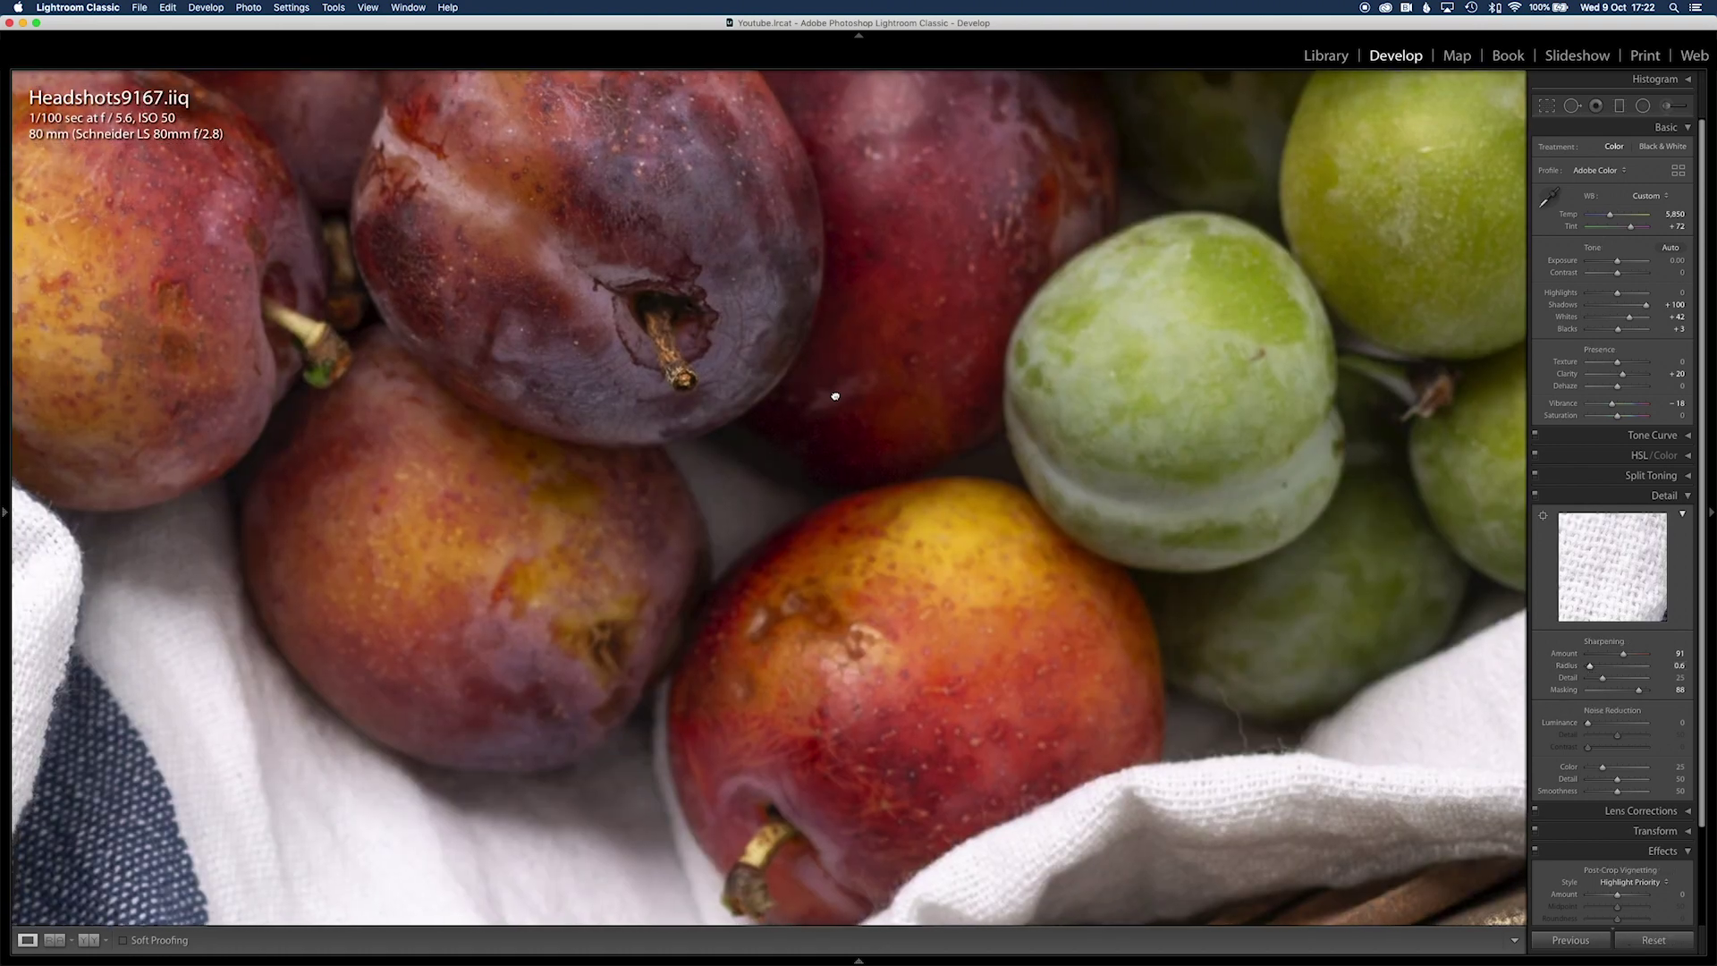
{"action": "left_click_drag", "start_coordinate": [824, 390], "coordinate": [914, 560]}
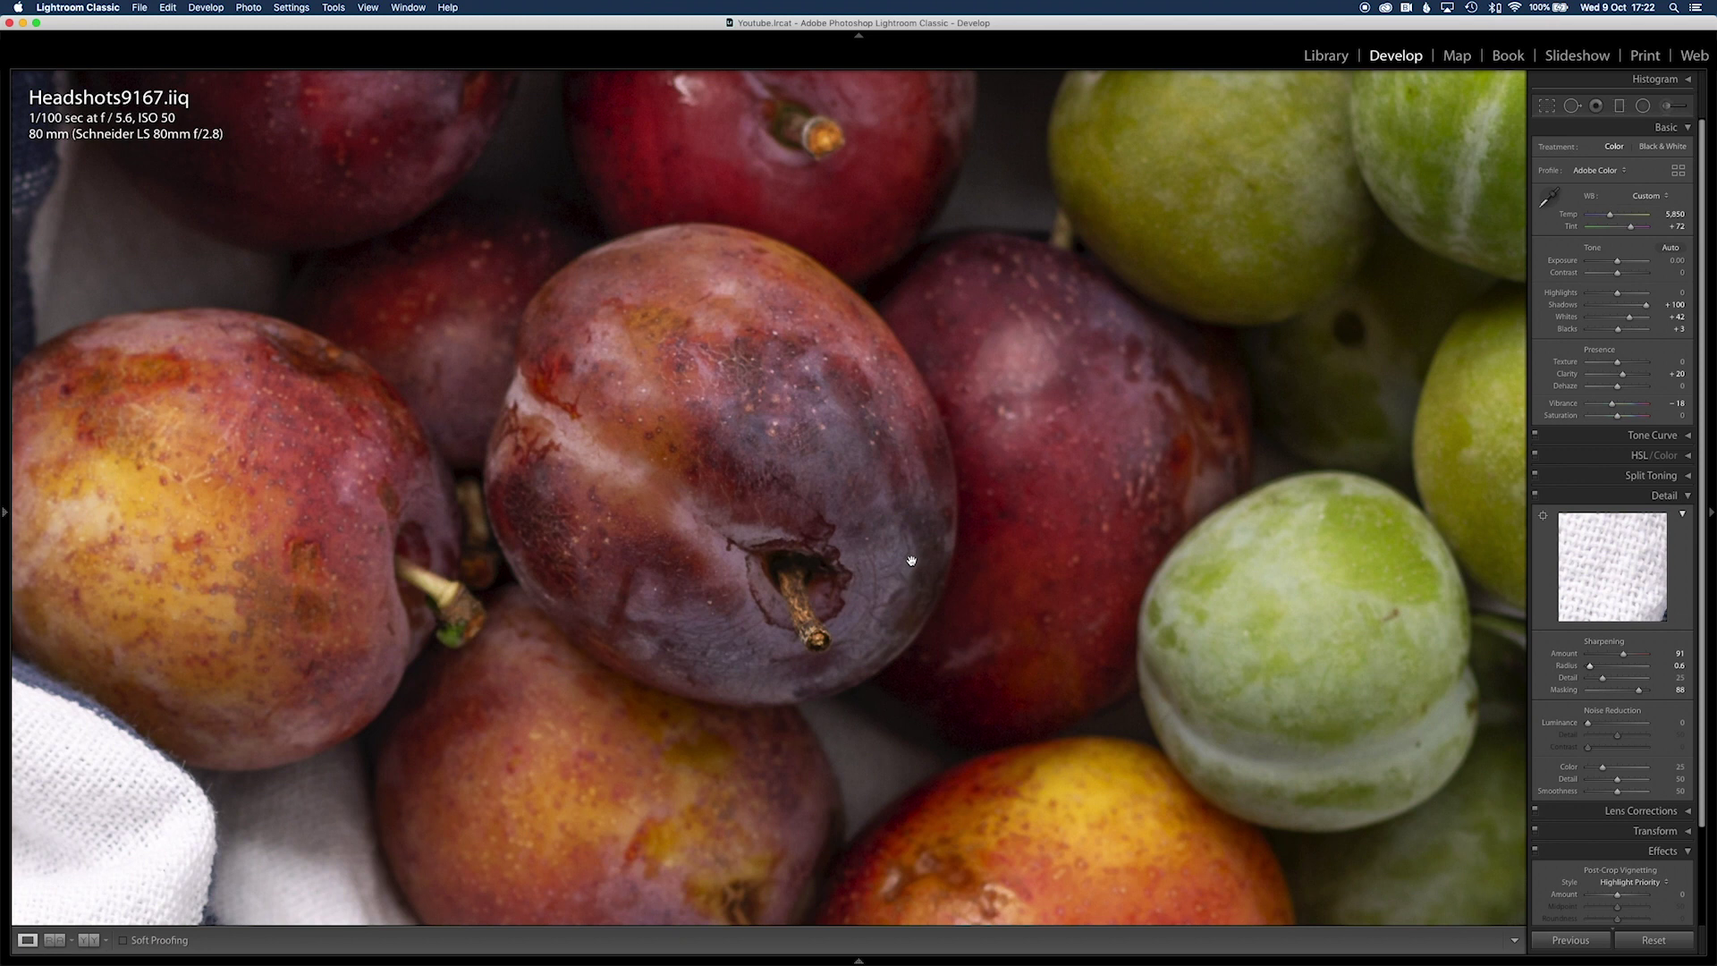
{"action": "left_click_drag", "start_coordinate": [1045, 449], "coordinate": [977, 436]}
{"action": "left_click", "coordinate": [977, 436]}
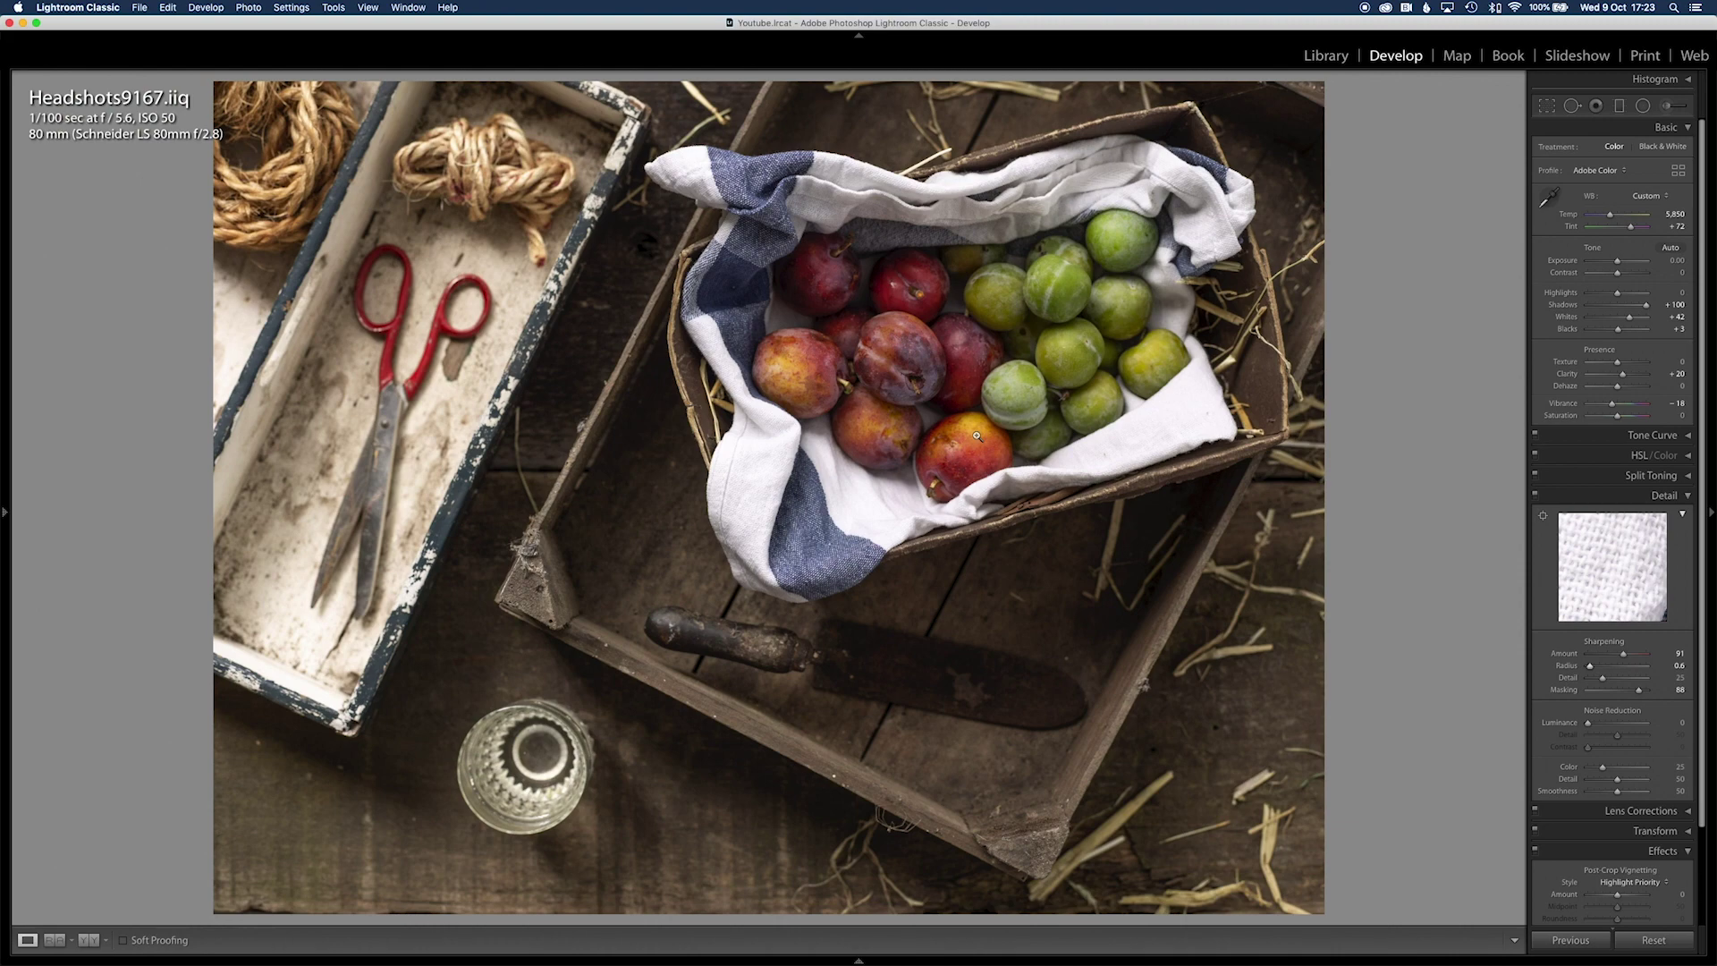